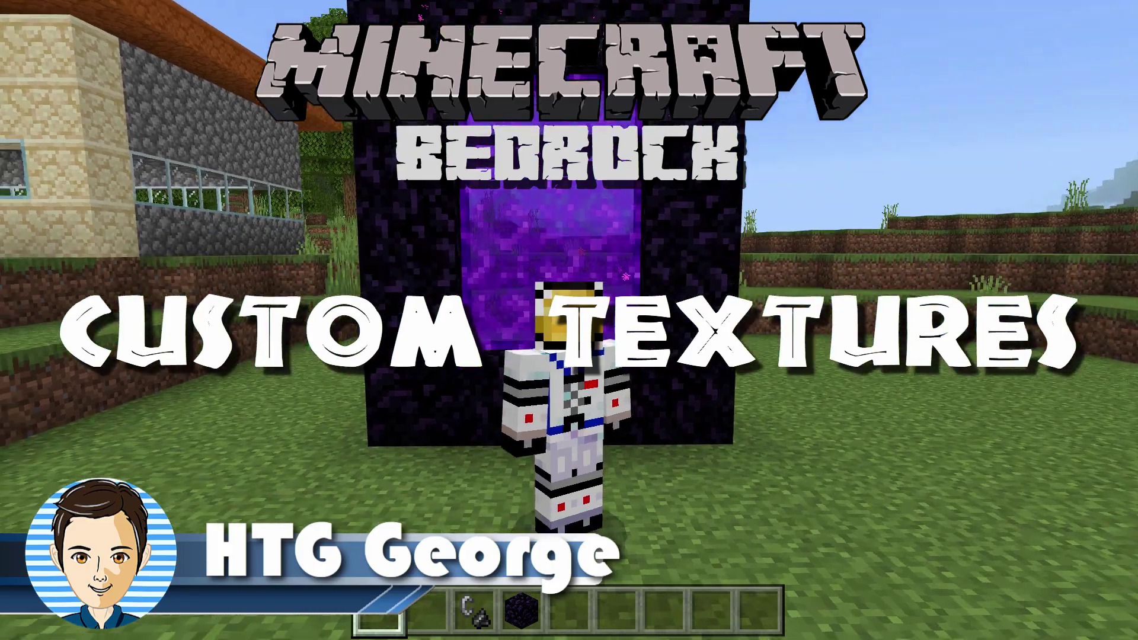
- Delete textures, the zip, manifest.json and obsidian.png from the Bedrock Packs folder
{"action": "key", "text": "w"}
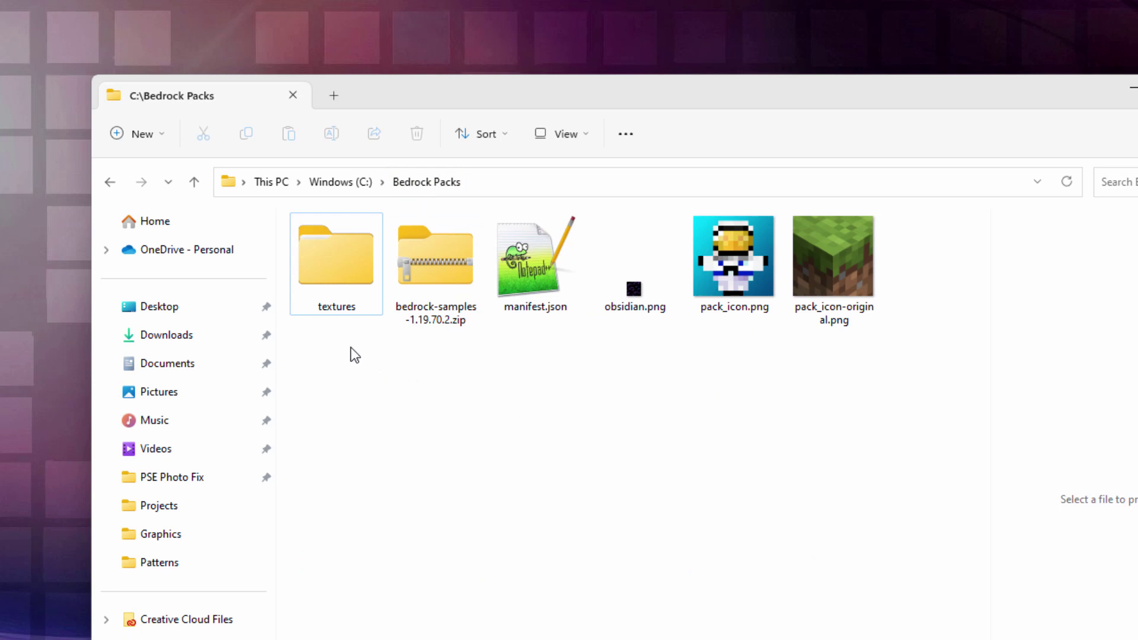
{"action": "left_click_drag", "start_coordinate": [351, 347], "coordinate": [647, 273]}
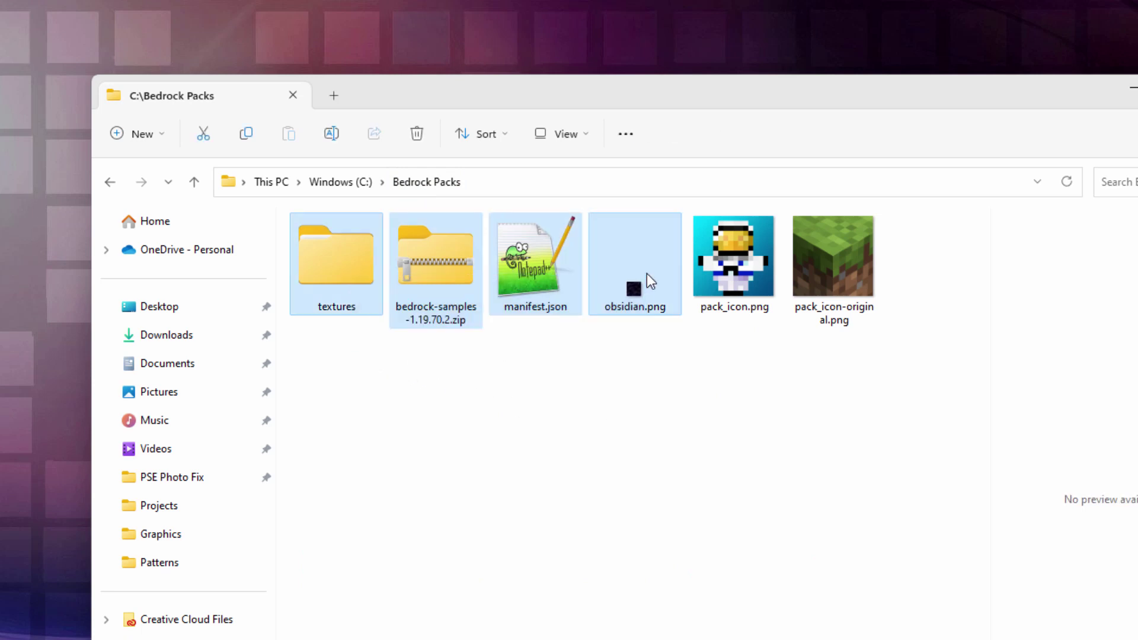
{"action": "key", "text": "Delete"}
- Preview pack_icon-original.png and pack_icon.png, then clear the folder selection
{"action": "left_click", "coordinate": [435, 267]}
{"action": "left_click", "coordinate": [492, 336]}
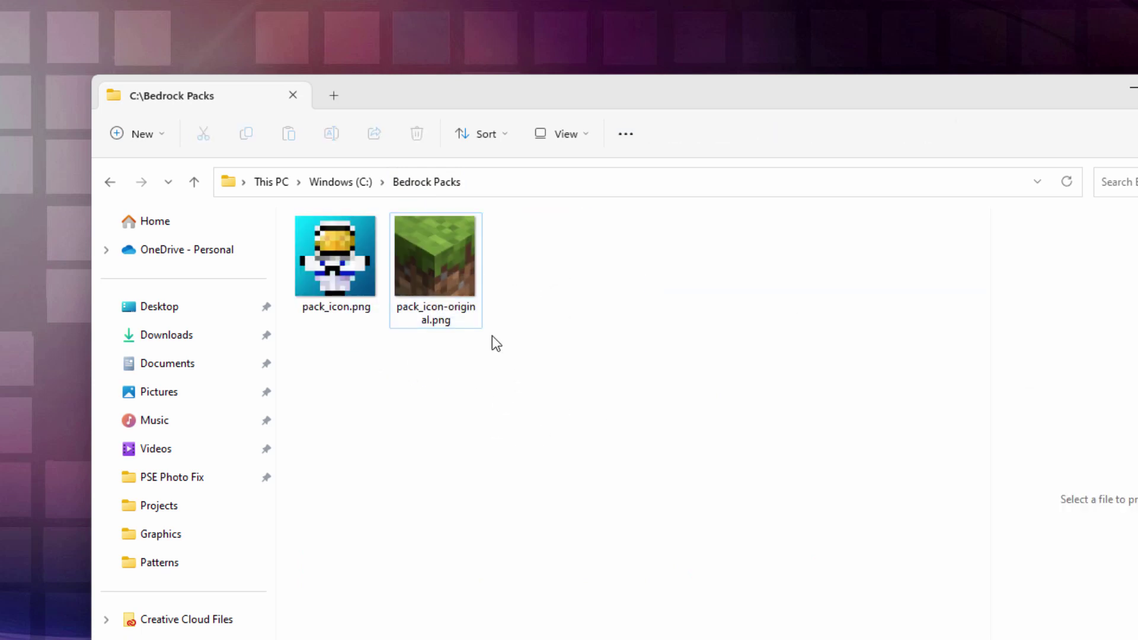
{"action": "left_click", "coordinate": [451, 277]}
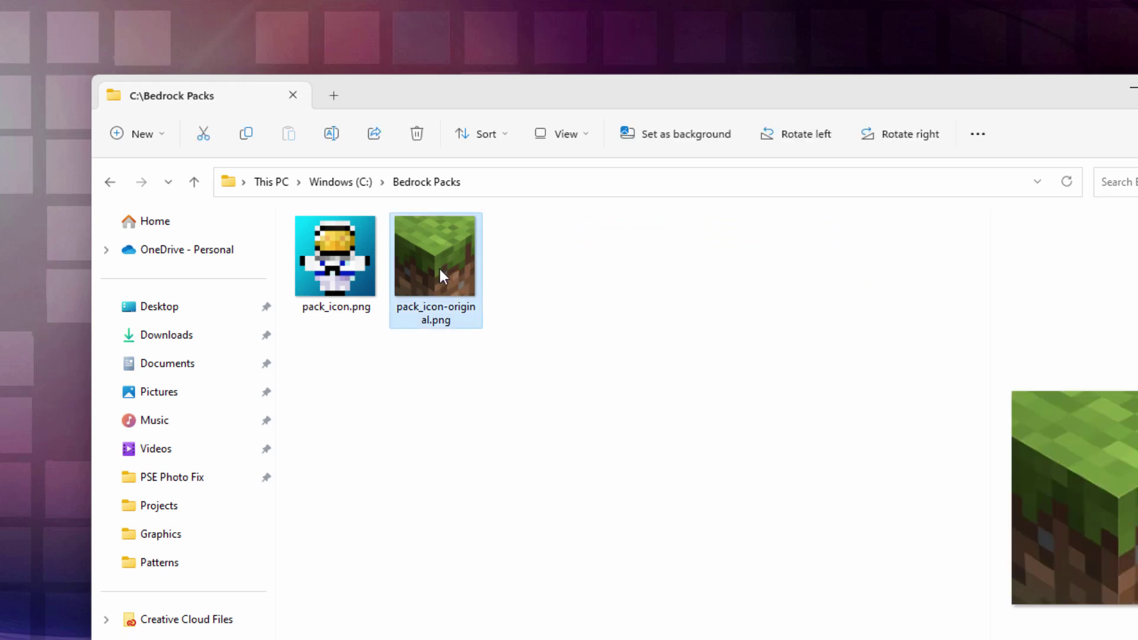
{"action": "left_click", "coordinate": [436, 367]}
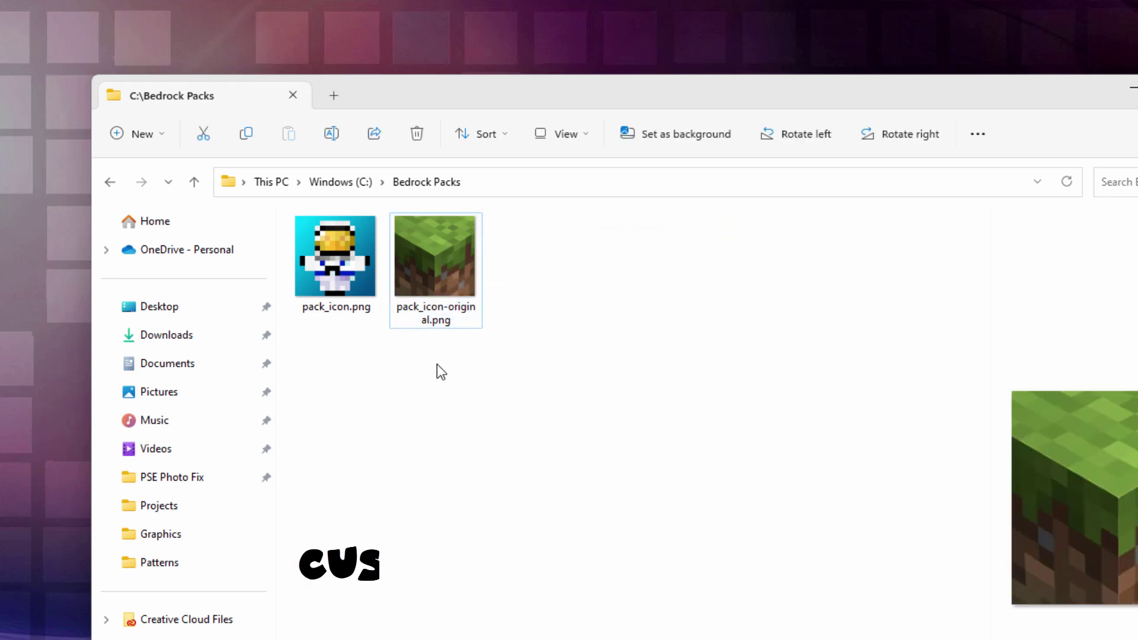
{"action": "left_click", "coordinate": [336, 265]}
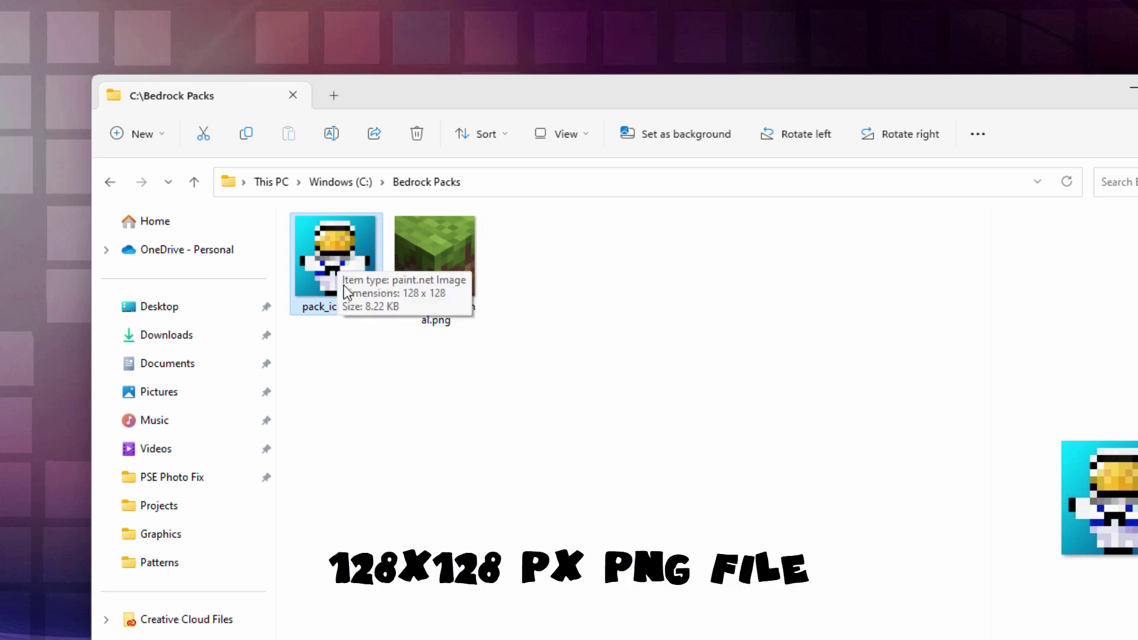
{"action": "left_click", "coordinate": [333, 345]}
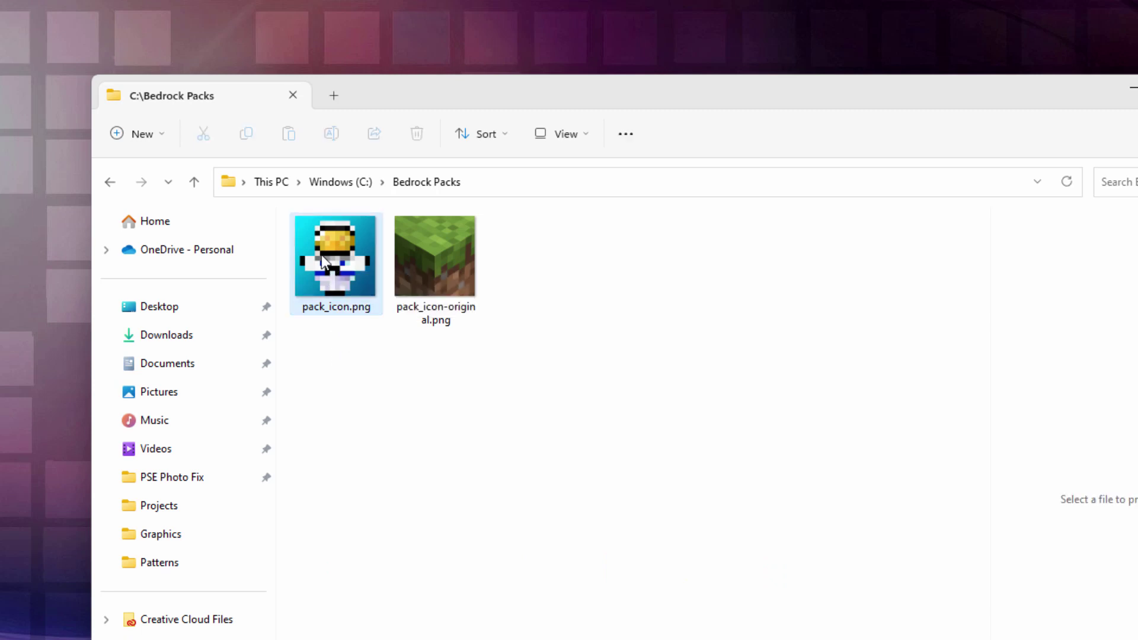
{"action": "mouse_move", "coordinate": [321, 255]}
{"action": "left_click", "coordinate": [364, 371]}
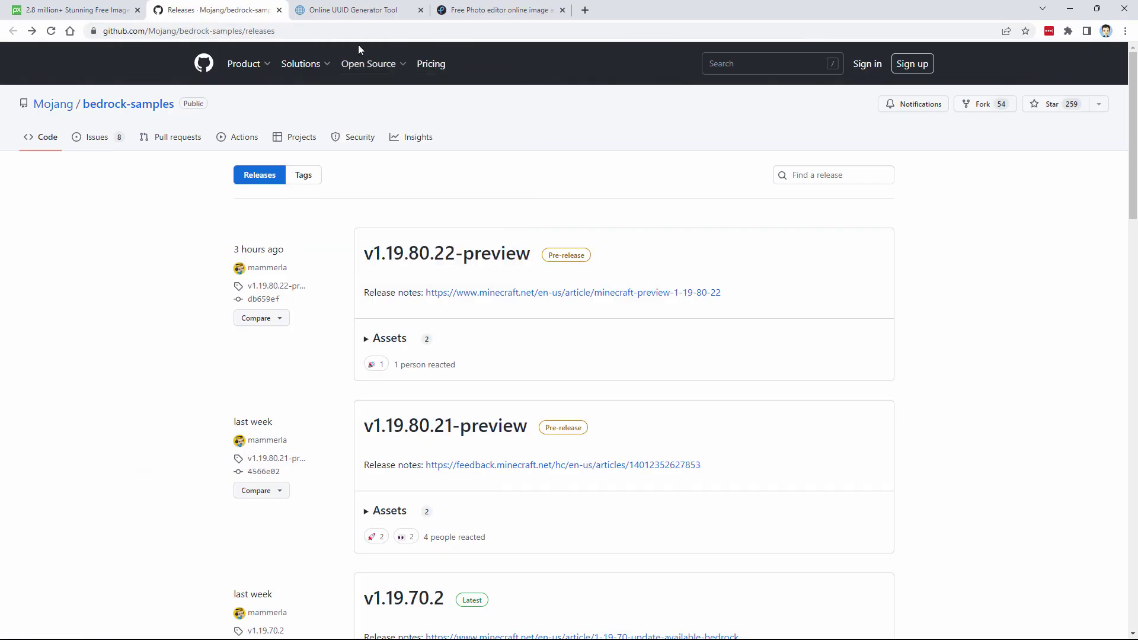
{"action": "left_click", "coordinate": [341, 32]}
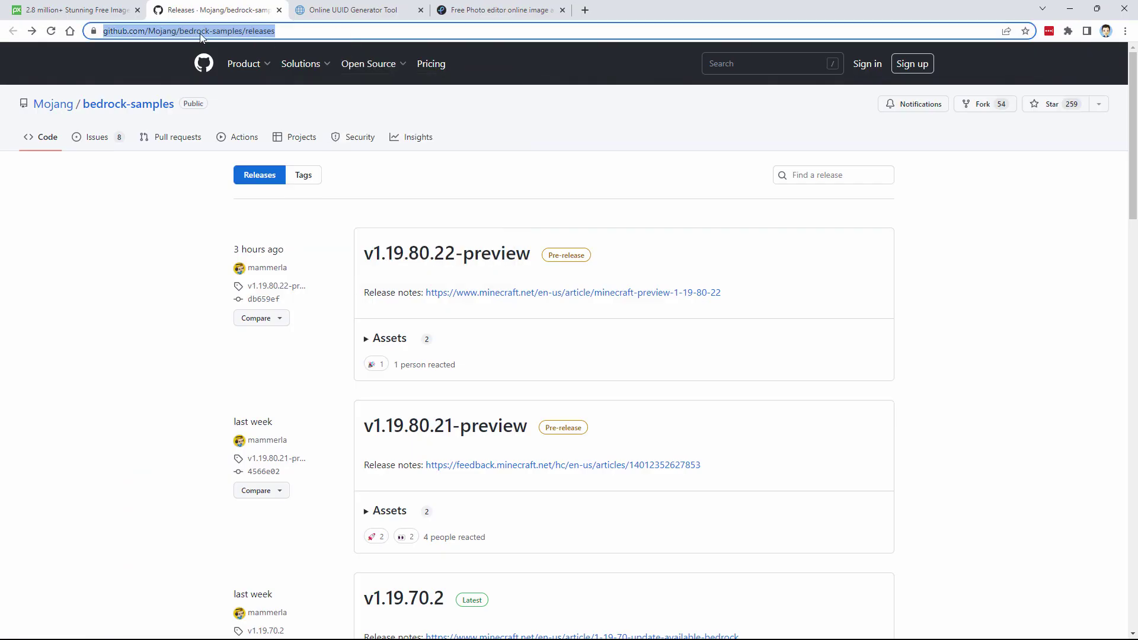
- Save the v1.19.70.2 Source code (zip) into C:\Bedrock Packs and select it in File Explorer
{"action": "left_click", "coordinate": [288, 35]}
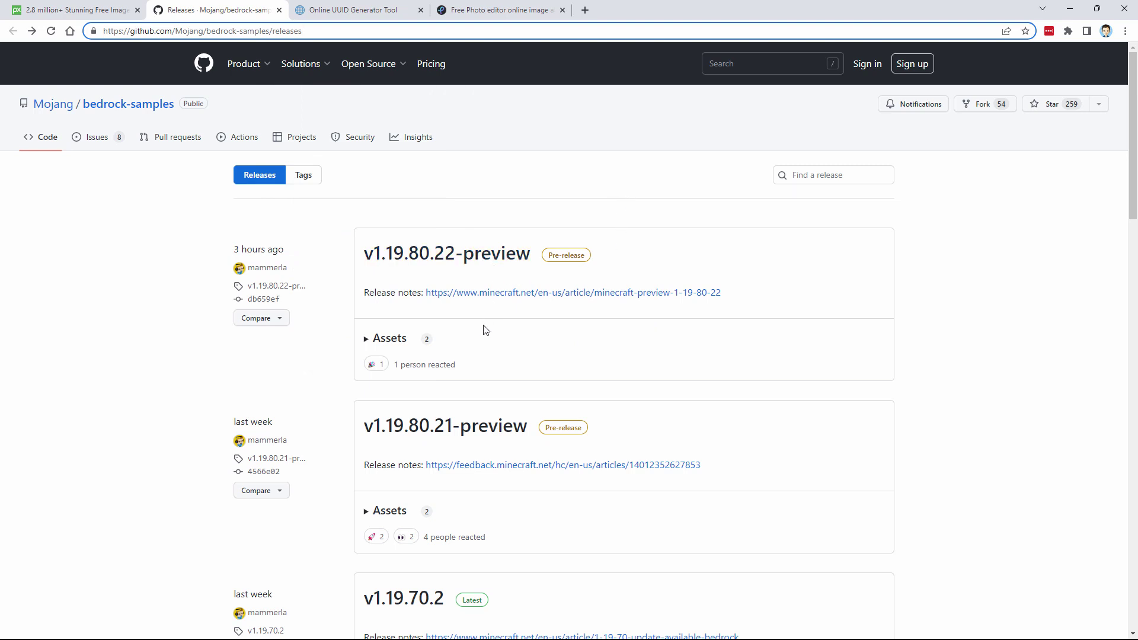
{"action": "scroll", "coordinate": [686, 280], "scroll_direction": "down", "scroll_amount": 4}
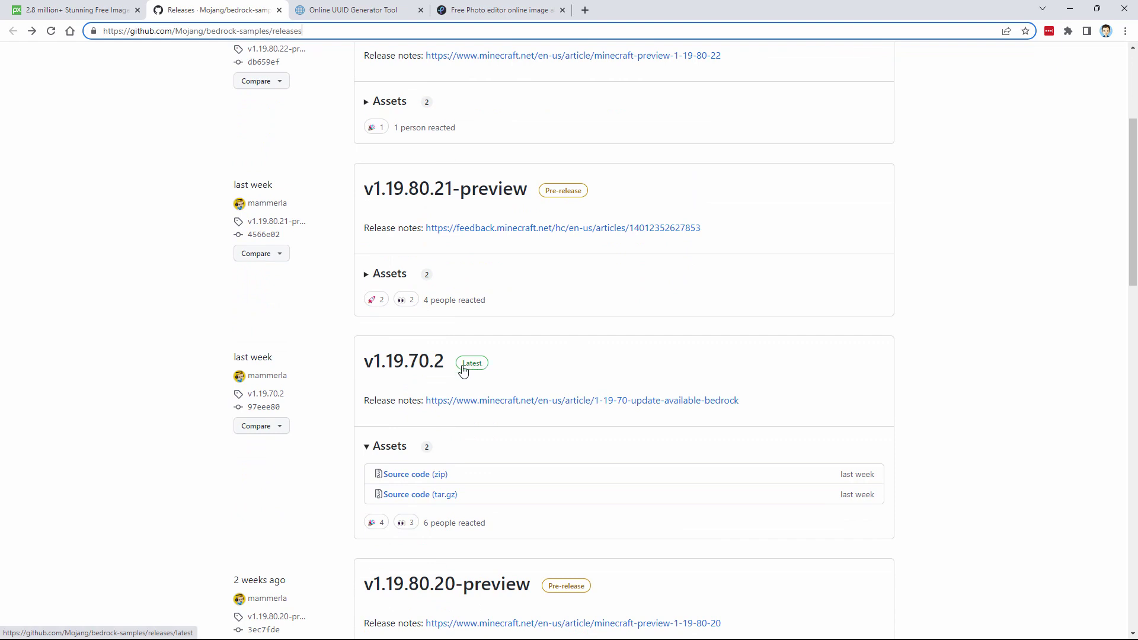
{"action": "scroll", "coordinate": [486, 330], "scroll_direction": "down", "scroll_amount": 1}
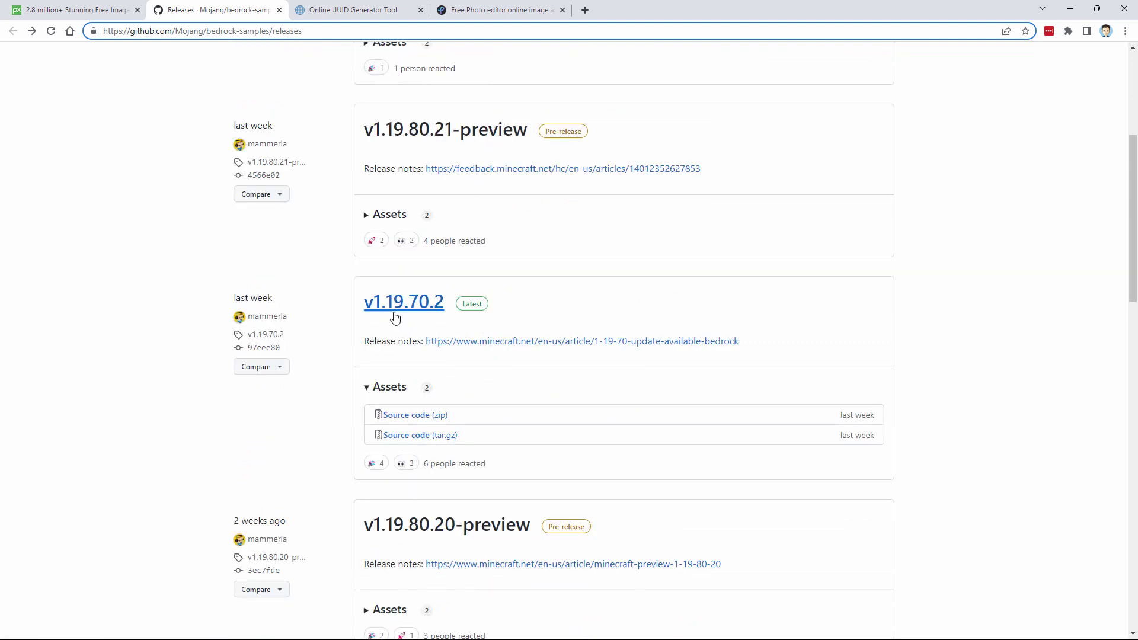
{"action": "scroll", "coordinate": [450, 314], "scroll_direction": "down", "scroll_amount": 1}
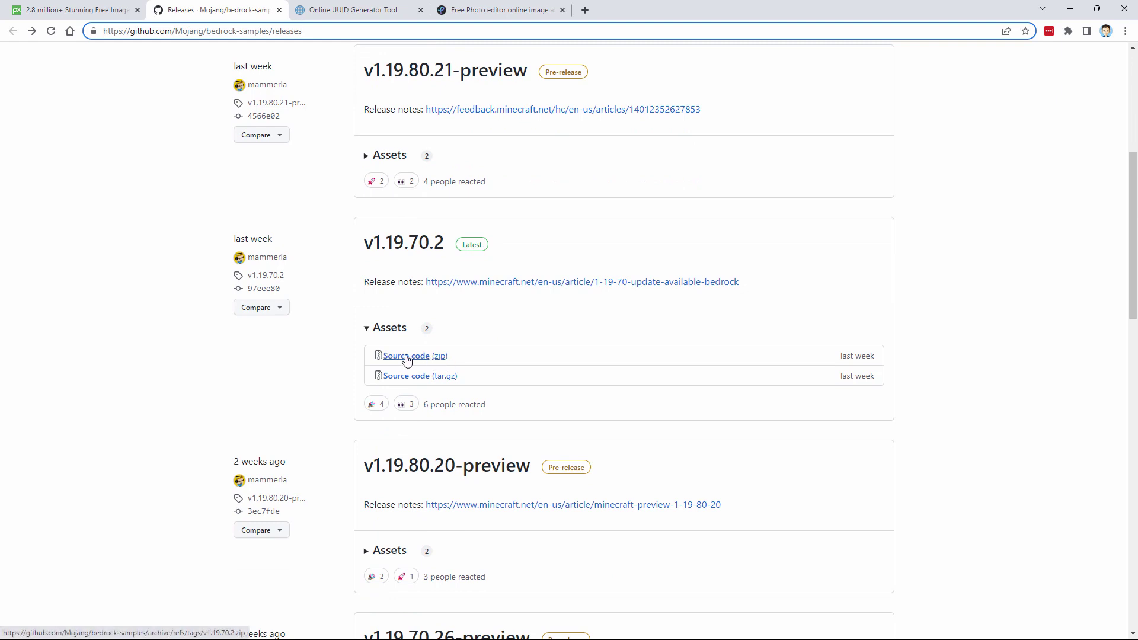
{"action": "left_click", "coordinate": [407, 358]}
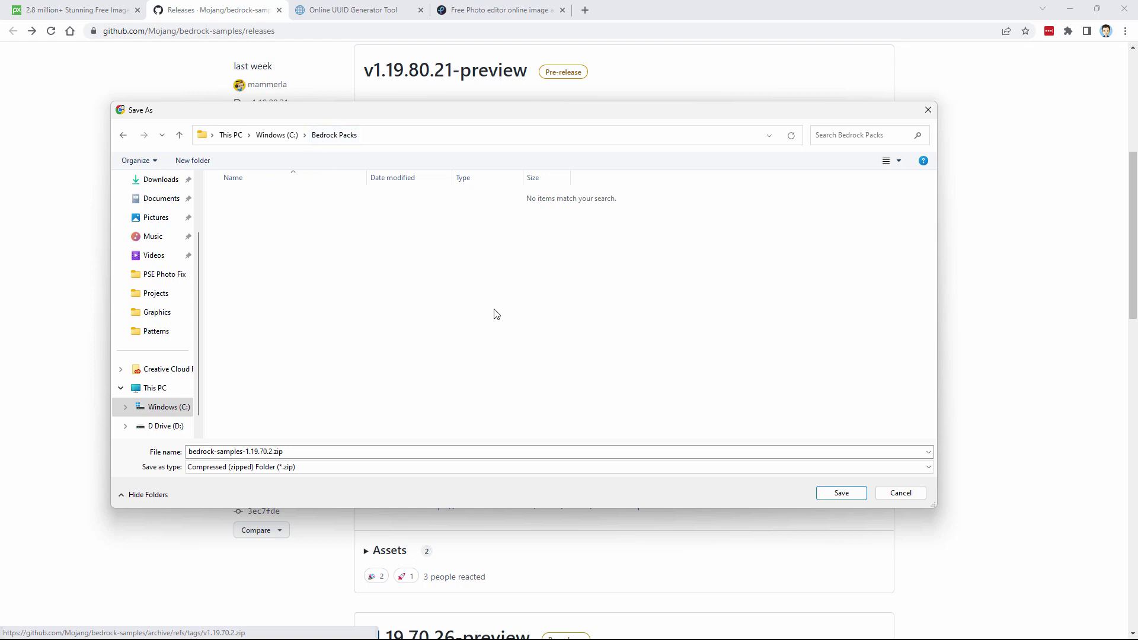
{"action": "left_click", "coordinate": [831, 493]}
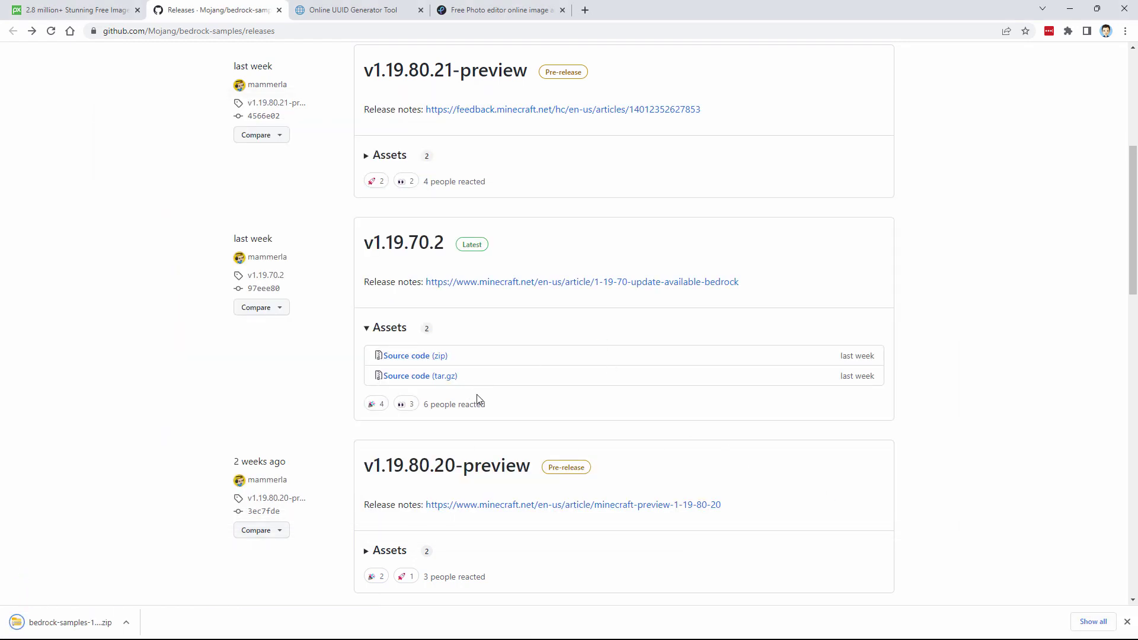
{"action": "left_click", "coordinate": [1070, 9]}
{"action": "left_click", "coordinate": [333, 232]}
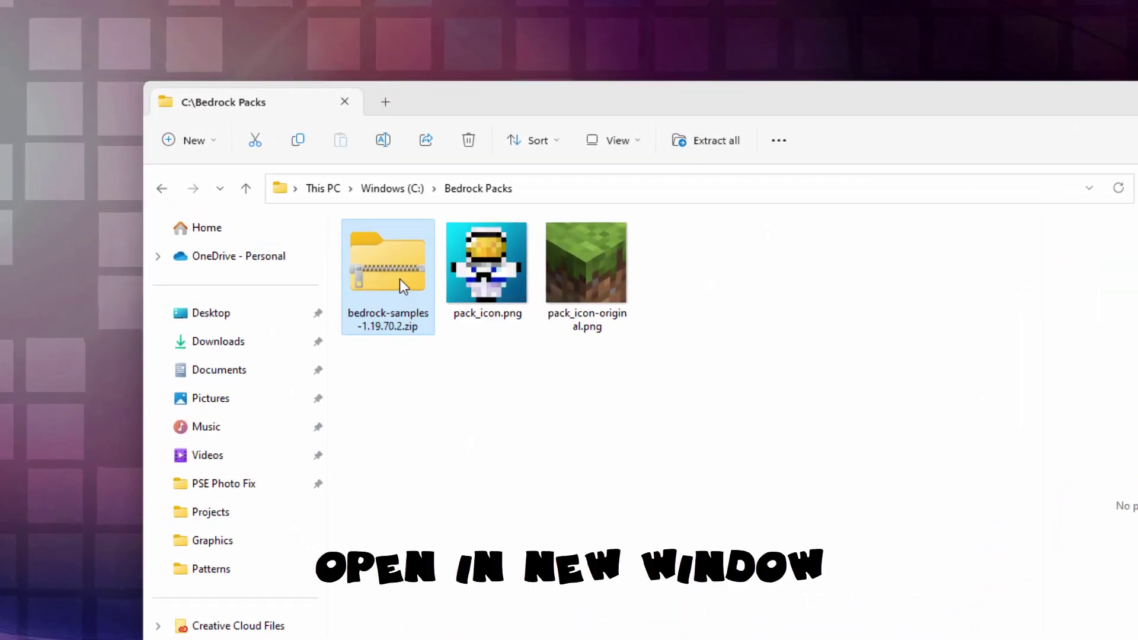
- Open bedrock-samples-1.19.70.2.zip in a new right-hand window and browse to bedrock-samples-1.19.70.2\resource_pack
{"action": "right_click", "coordinate": [400, 280]}
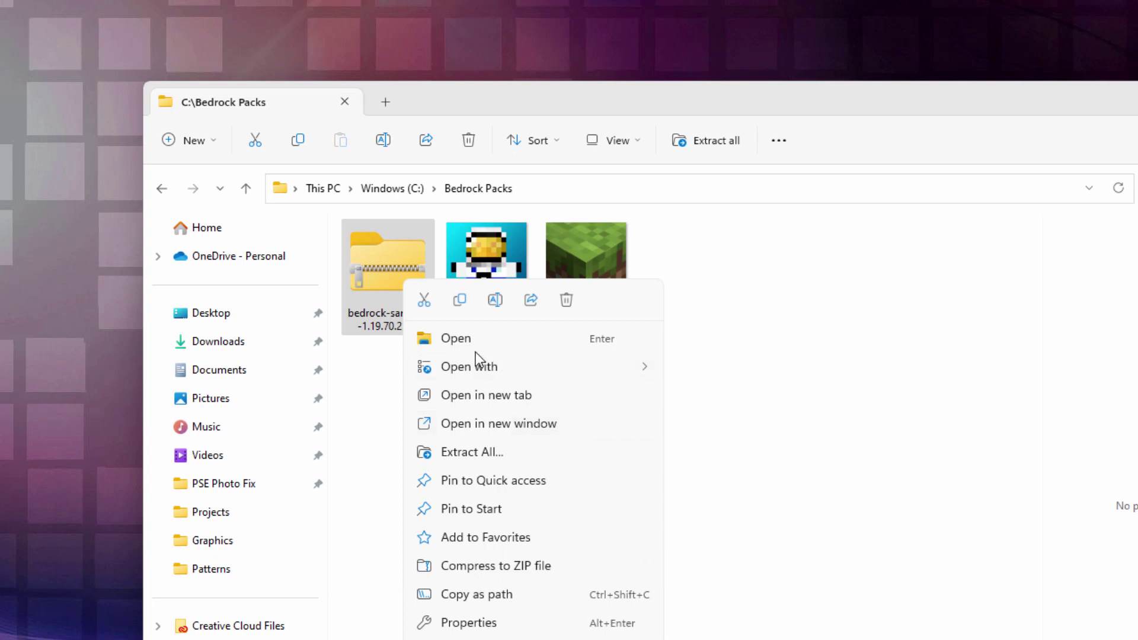
{"action": "left_click", "coordinate": [489, 423]}
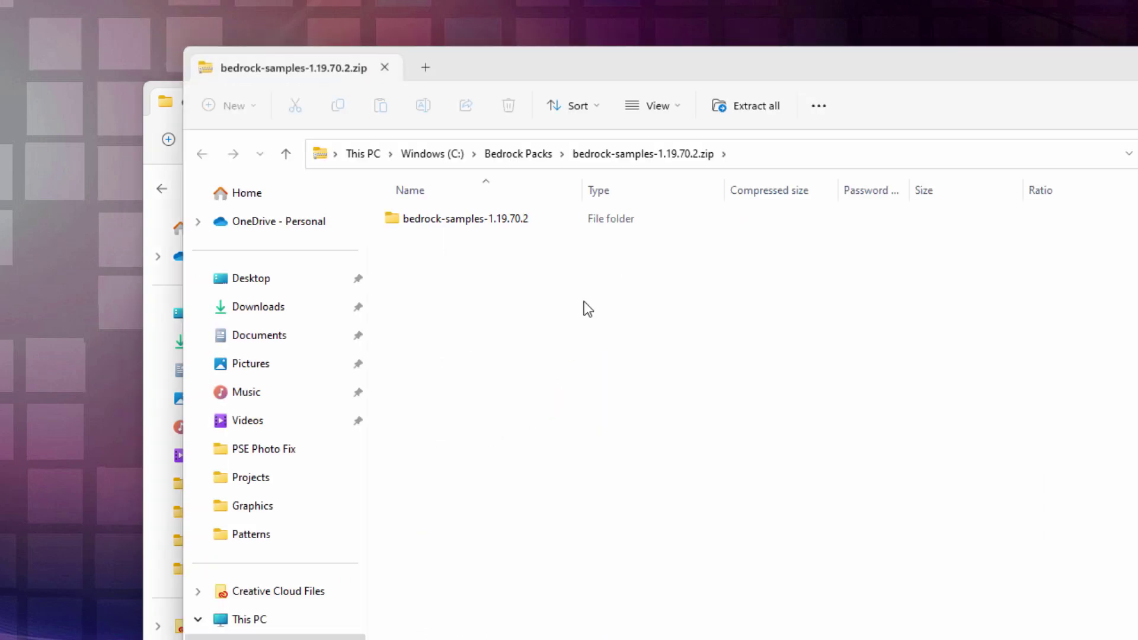
{"action": "left_click_drag", "start_coordinate": [510, 69], "coordinate": [938, 91]}
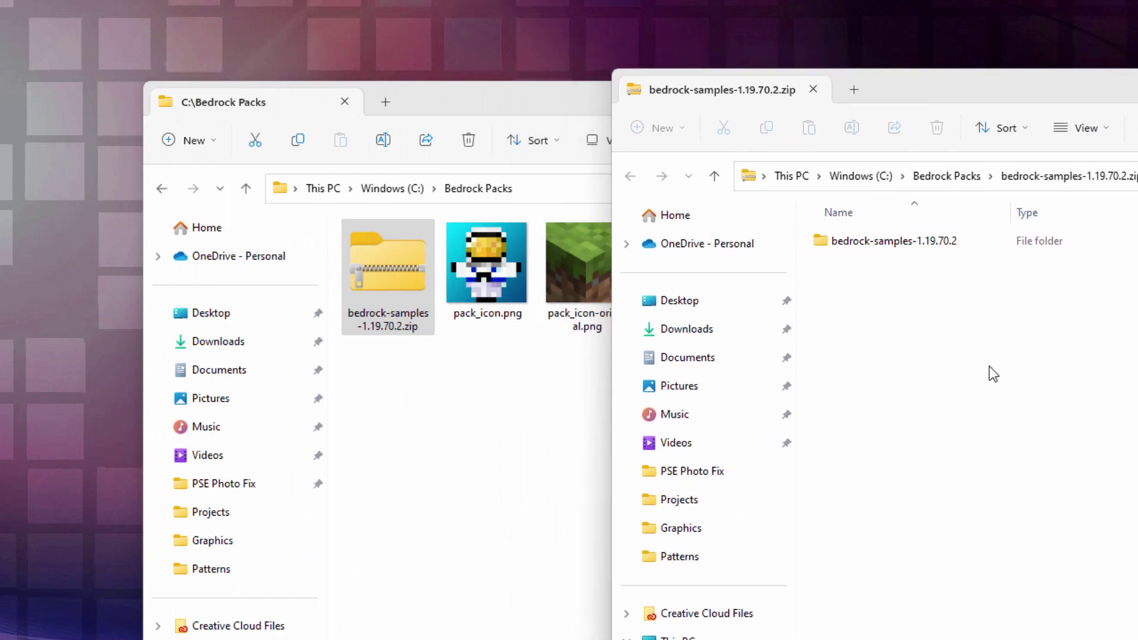
{"action": "double_click", "coordinate": [828, 244]}
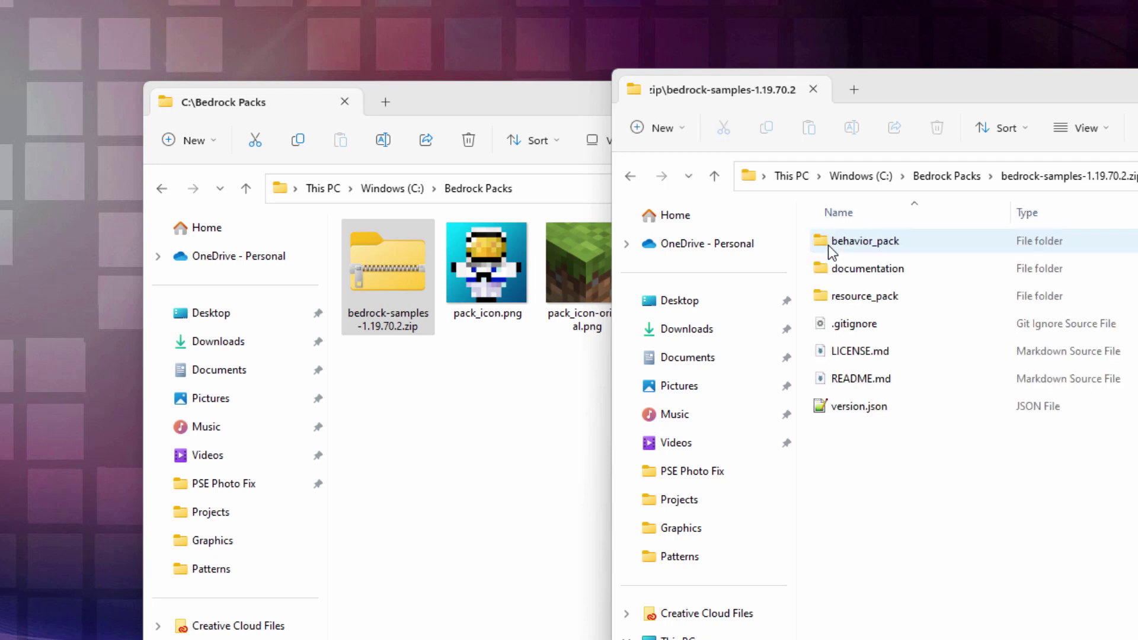
{"action": "double_click", "coordinate": [831, 298]}
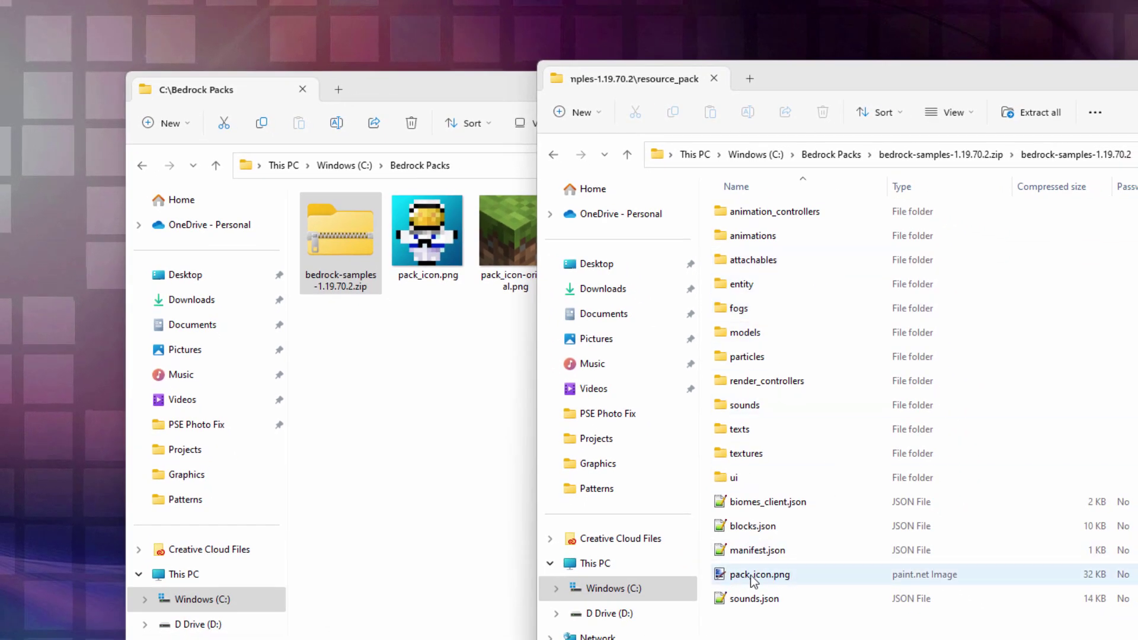
- Copy manifest.json from the zip's resource_pack folder into C:\Bedrock Packs
{"action": "left_click_drag", "start_coordinate": [772, 91], "coordinate": [856, 84]}
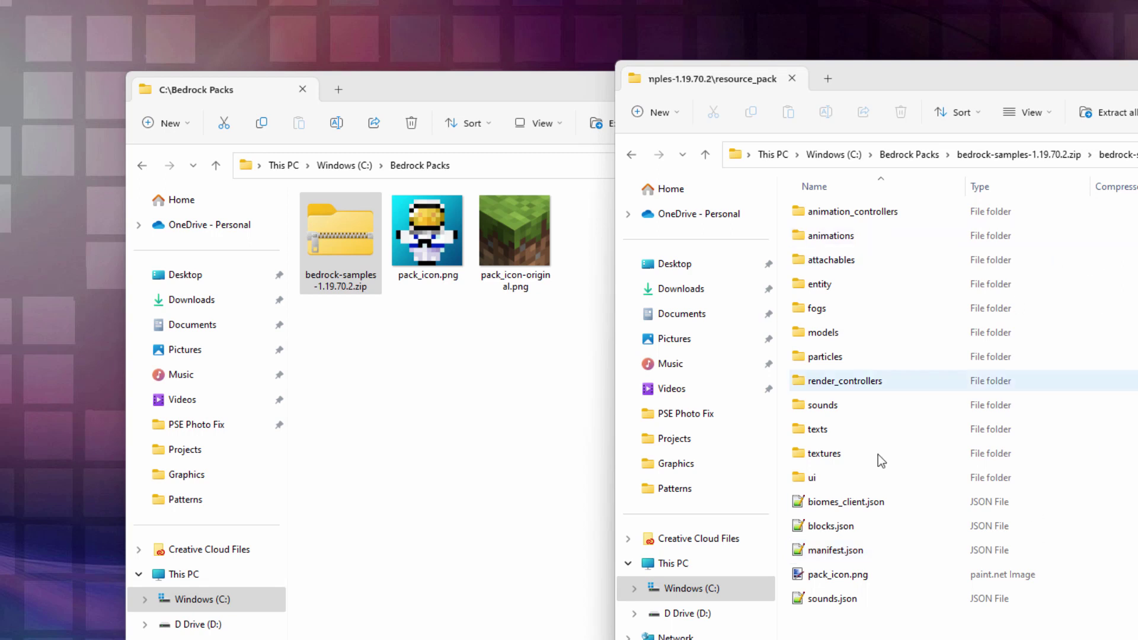
{"action": "left_click_drag", "start_coordinate": [836, 549], "coordinate": [376, 465]}
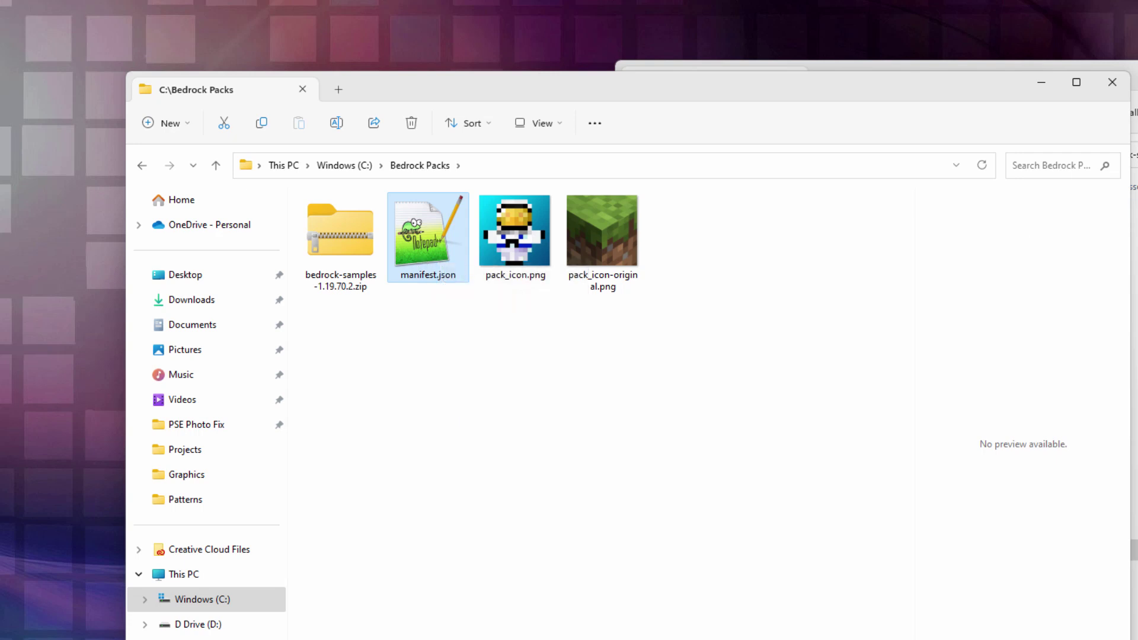
{"action": "key", "text": "alt+Tab"}
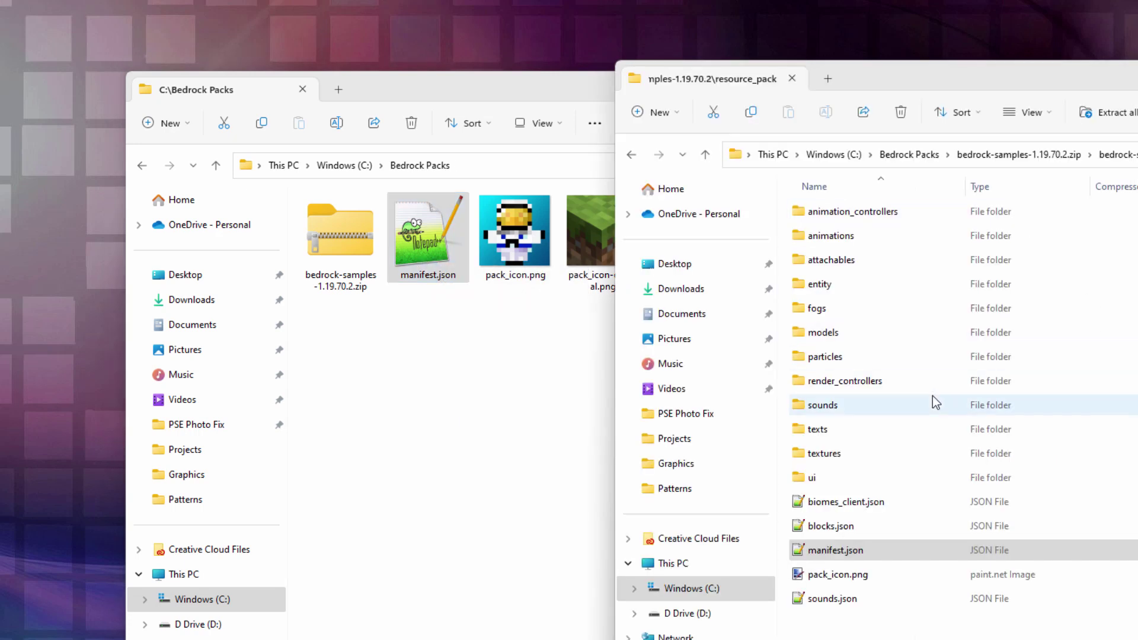
- Copy obsidian.png from the zip's textures\blocks folder into the Bedrock Packs window
{"action": "left_click", "coordinate": [892, 454]}
{"action": "double_click", "coordinate": [803, 457]}
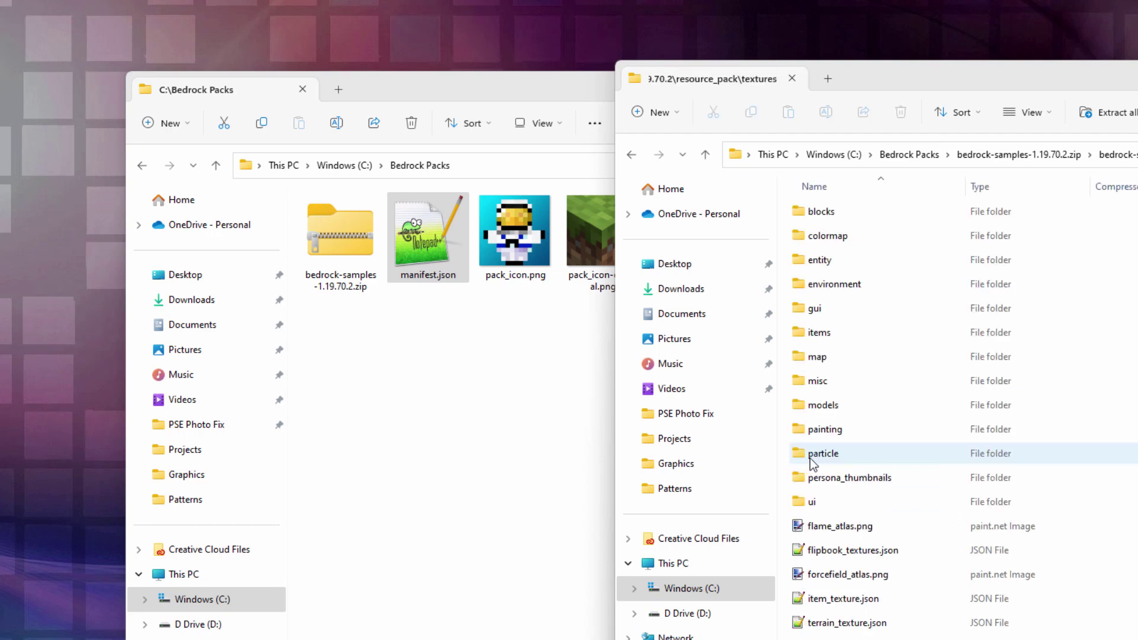
{"action": "double_click", "coordinate": [811, 217]}
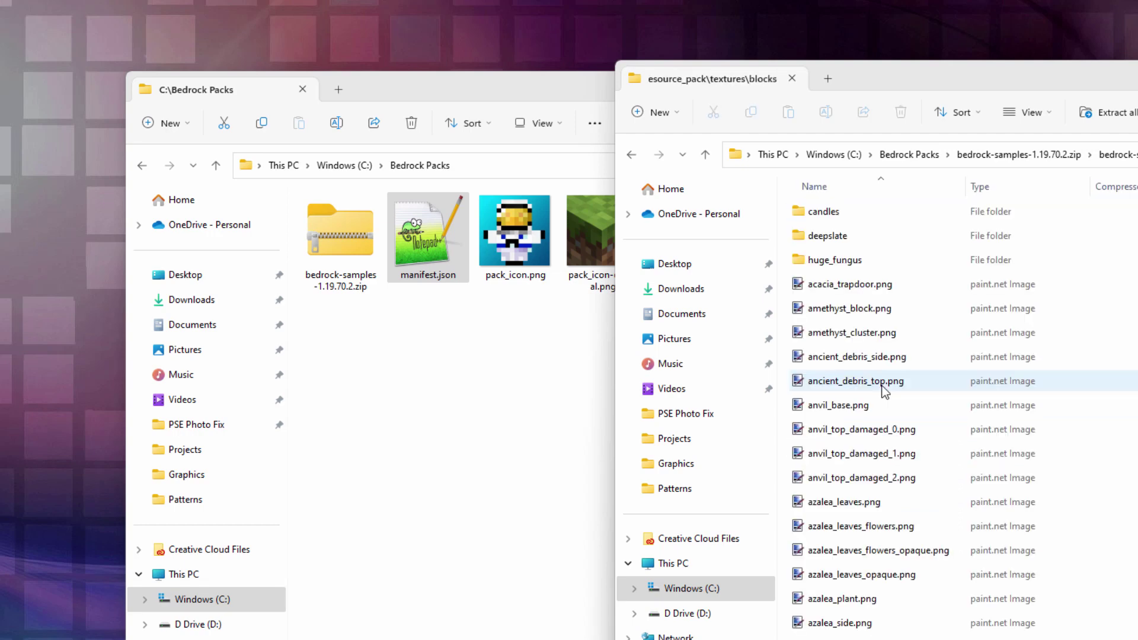
{"action": "scroll", "coordinate": [881, 387], "scroll_direction": "down", "scroll_amount": 10}
{"action": "scroll", "coordinate": [885, 393], "scroll_direction": "down", "scroll_amount": 20}
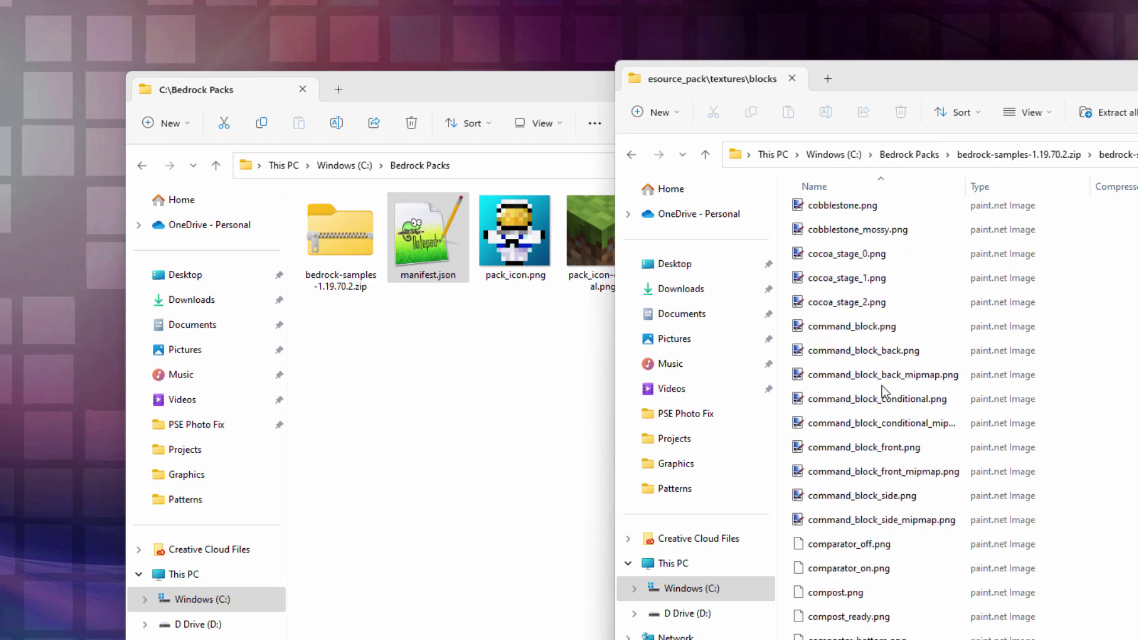
{"action": "left_click", "coordinate": [809, 424]}
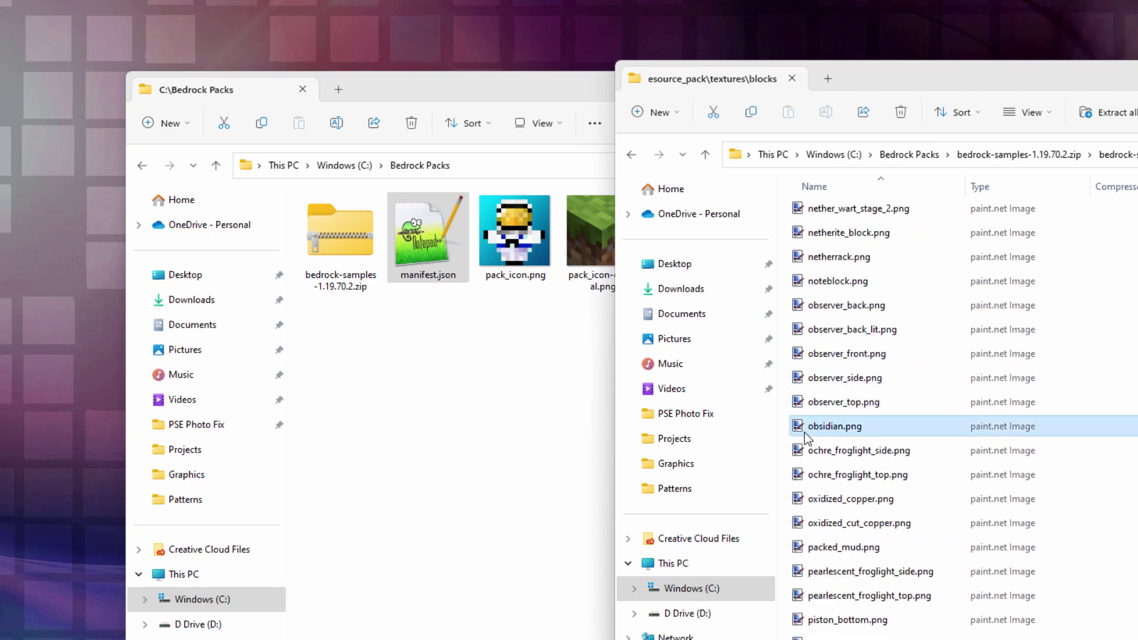
{"action": "left_click_drag", "start_coordinate": [807, 426], "coordinate": [537, 419]}
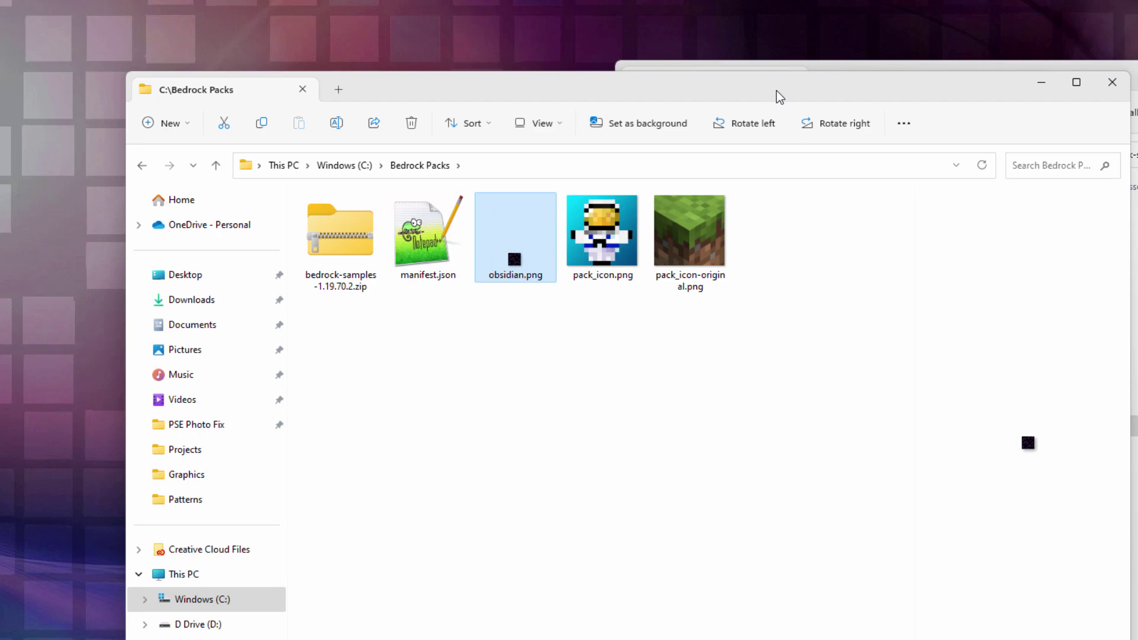
{"action": "left_click_drag", "start_coordinate": [776, 91], "coordinate": [773, 144]}
{"action": "left_click_drag", "start_coordinate": [895, 88], "coordinate": [461, 15]}
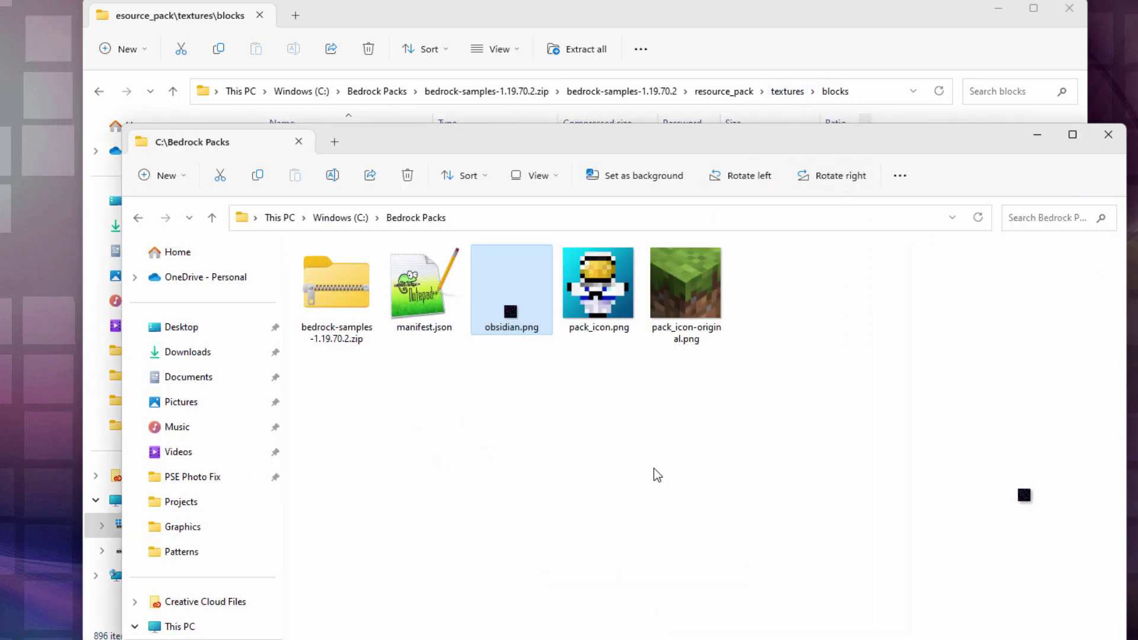
- Create a new folder named textures in Bedrock Packs and open it
{"action": "left_click", "coordinate": [163, 178]}
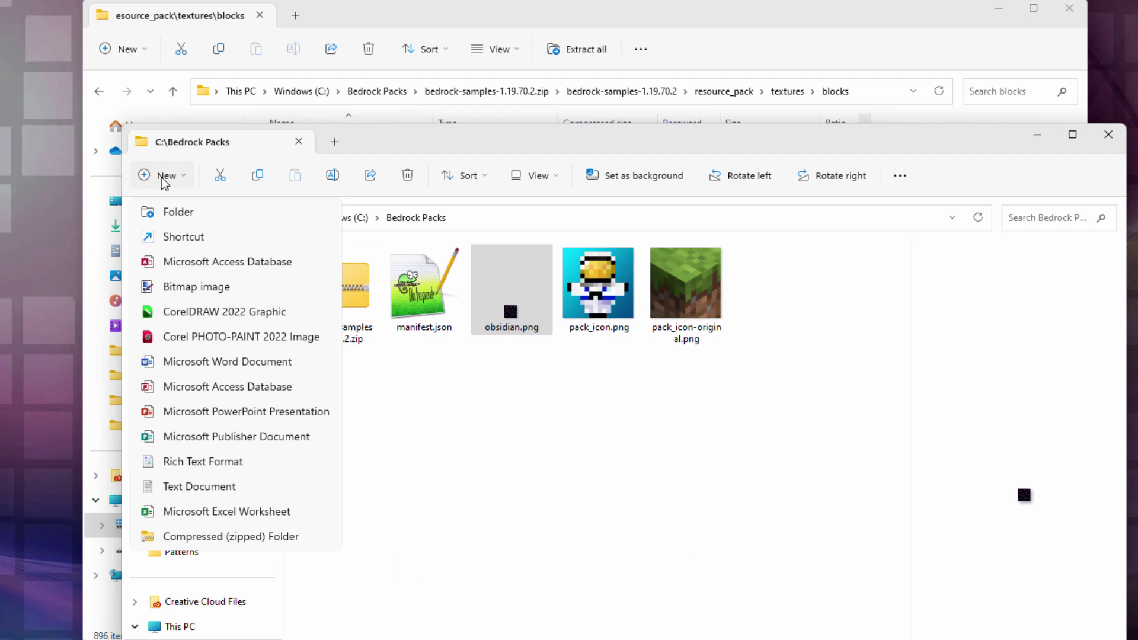
{"action": "left_click", "coordinate": [178, 209]}
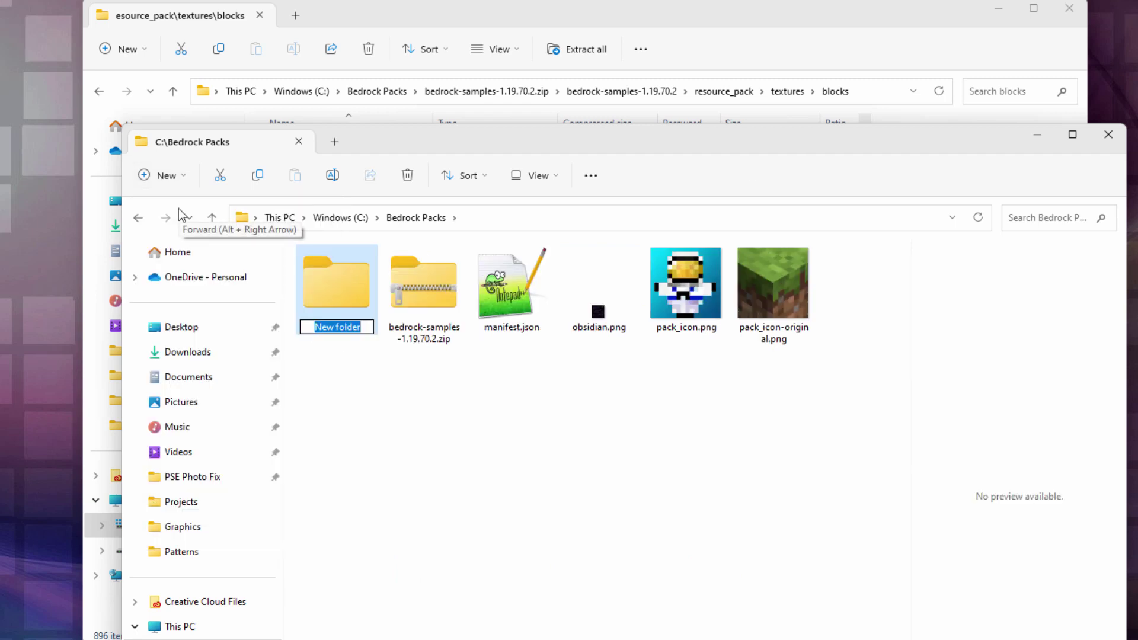
{"action": "type", "text": "textures"}
{"action": "key", "text": "Return"}
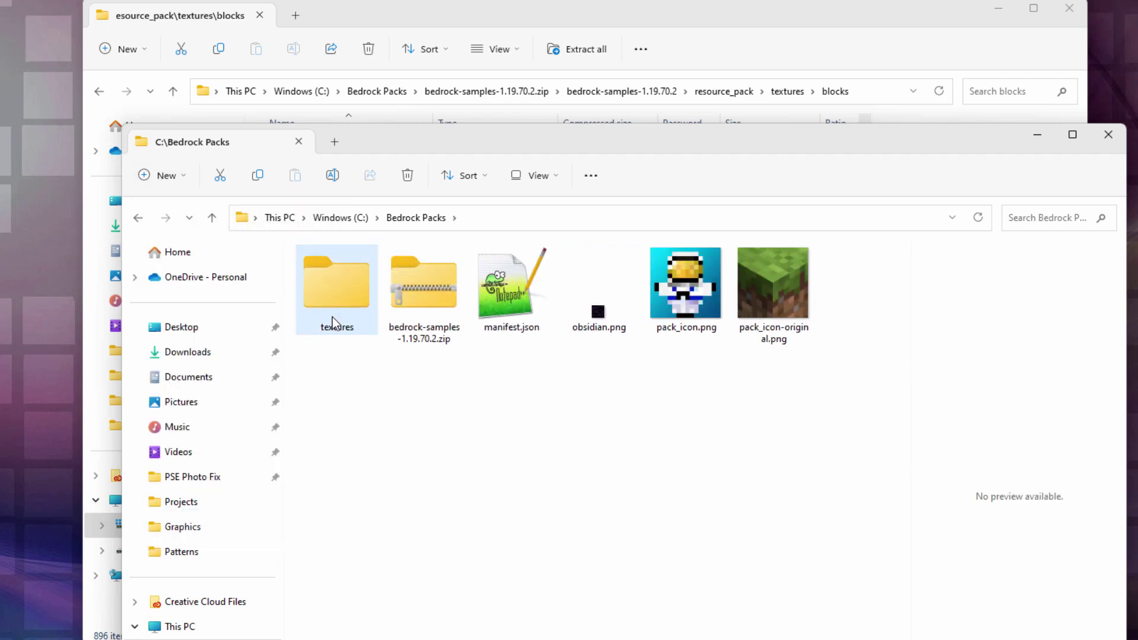
{"action": "double_click", "coordinate": [332, 321]}
- Create a blocks folder inside textures, then return to Bedrock Packs
{"action": "left_click", "coordinate": [175, 176]}
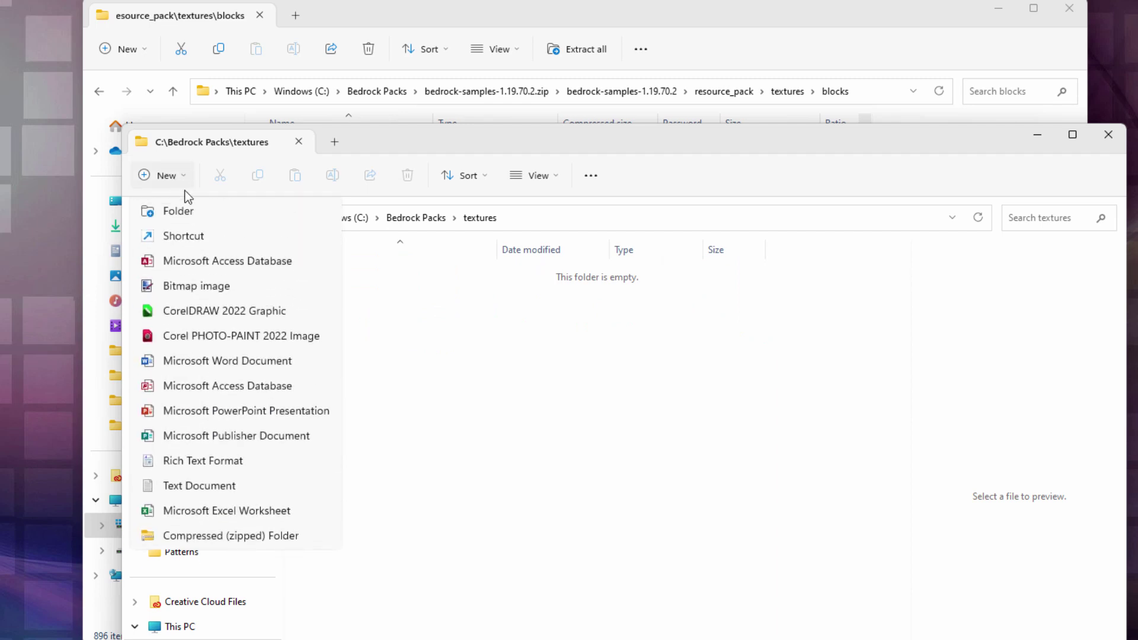
{"action": "left_click", "coordinate": [188, 210]}
{"action": "type", "text": "locks"}
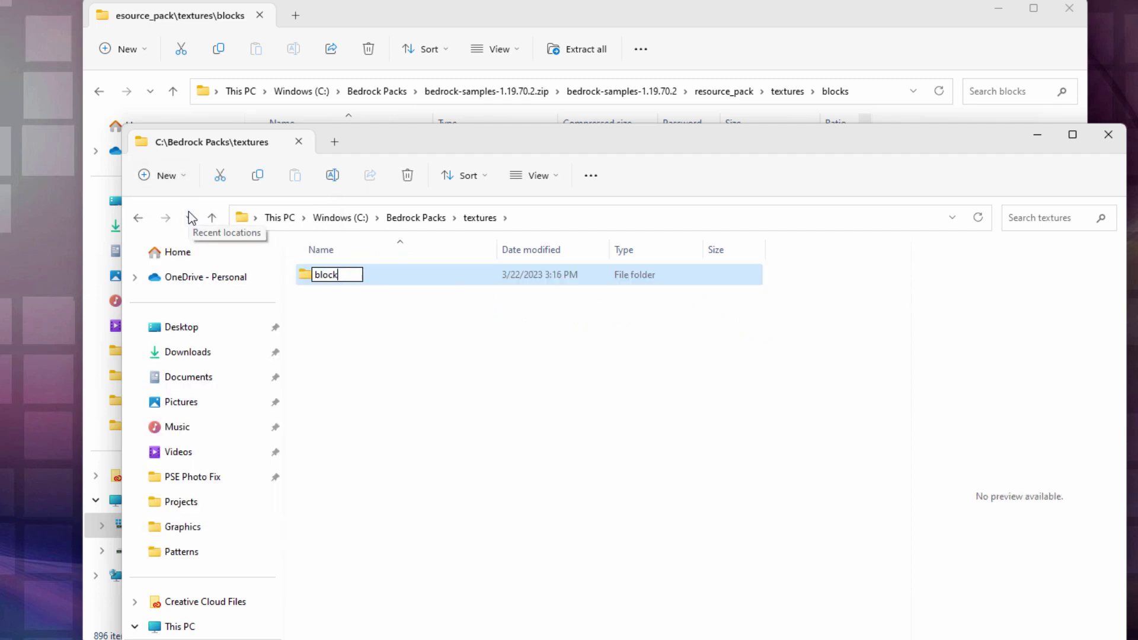
{"action": "left_click", "coordinate": [414, 349]}
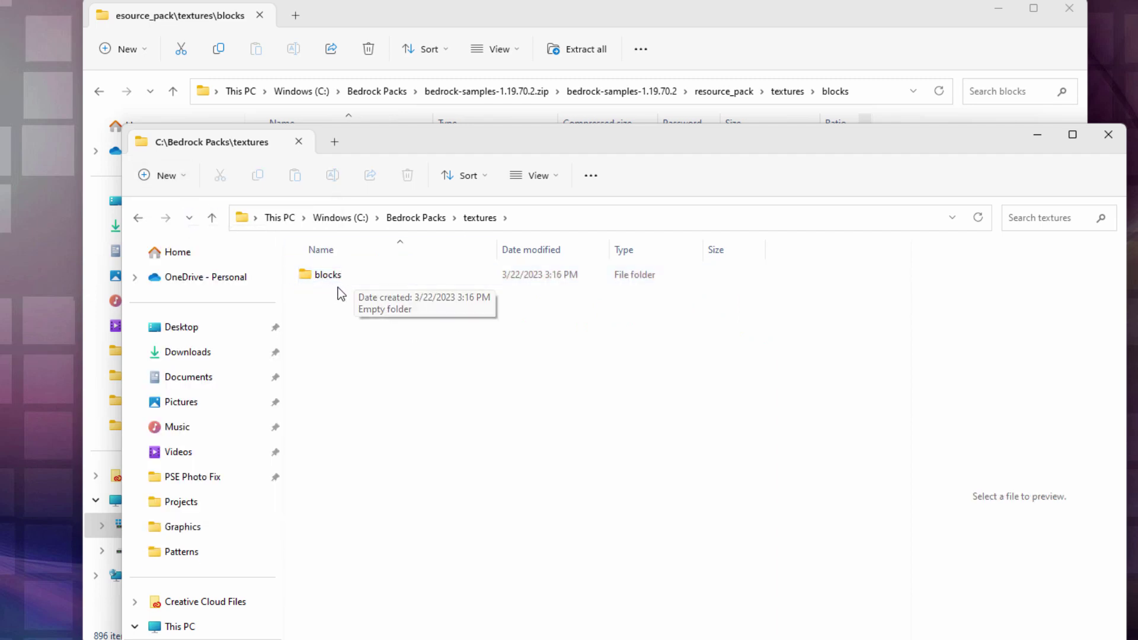
{"action": "left_click", "coordinate": [418, 218]}
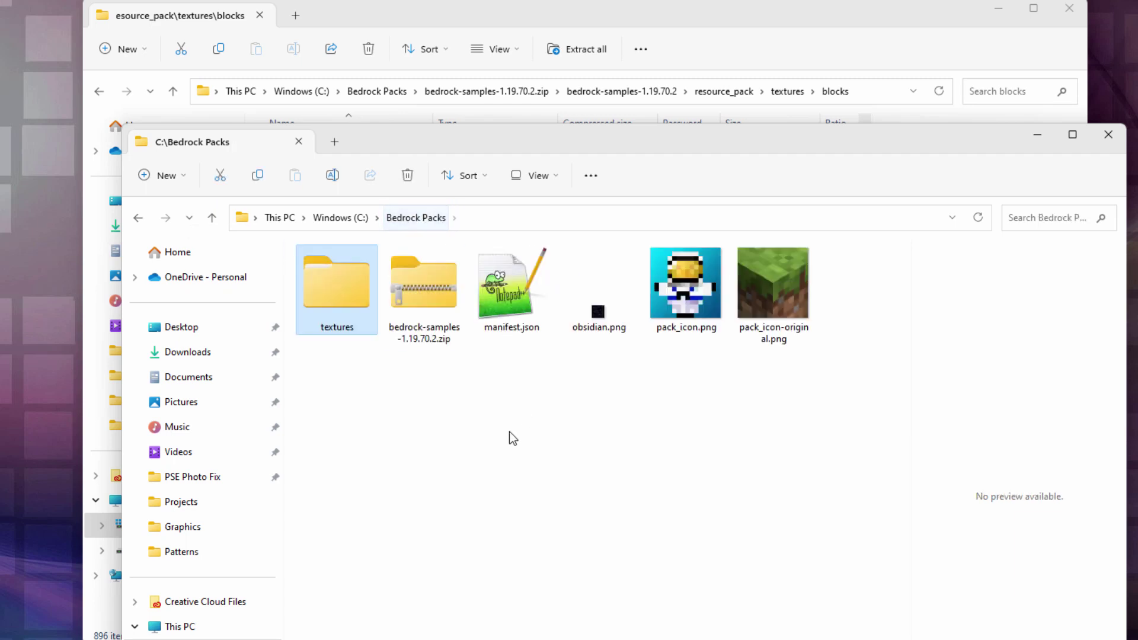
{"action": "left_click", "coordinate": [493, 419]}
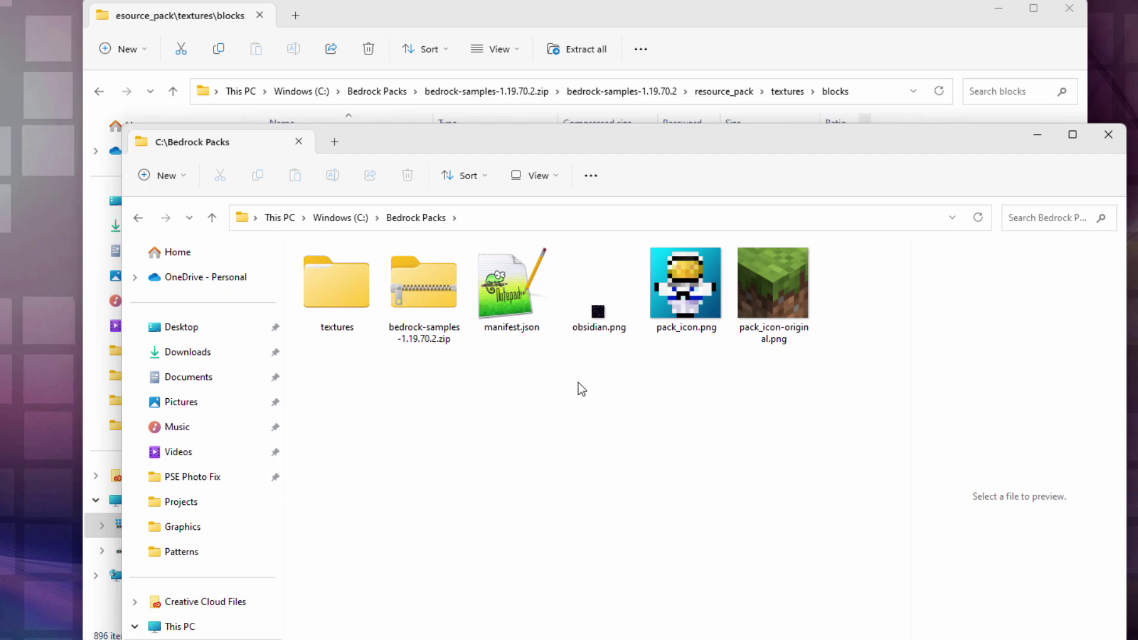
- Close the zip's blocks window and move the Bedrock Packs window up and right
{"action": "left_click", "coordinate": [777, 31]}
{"action": "left_click", "coordinate": [1060, 14]}
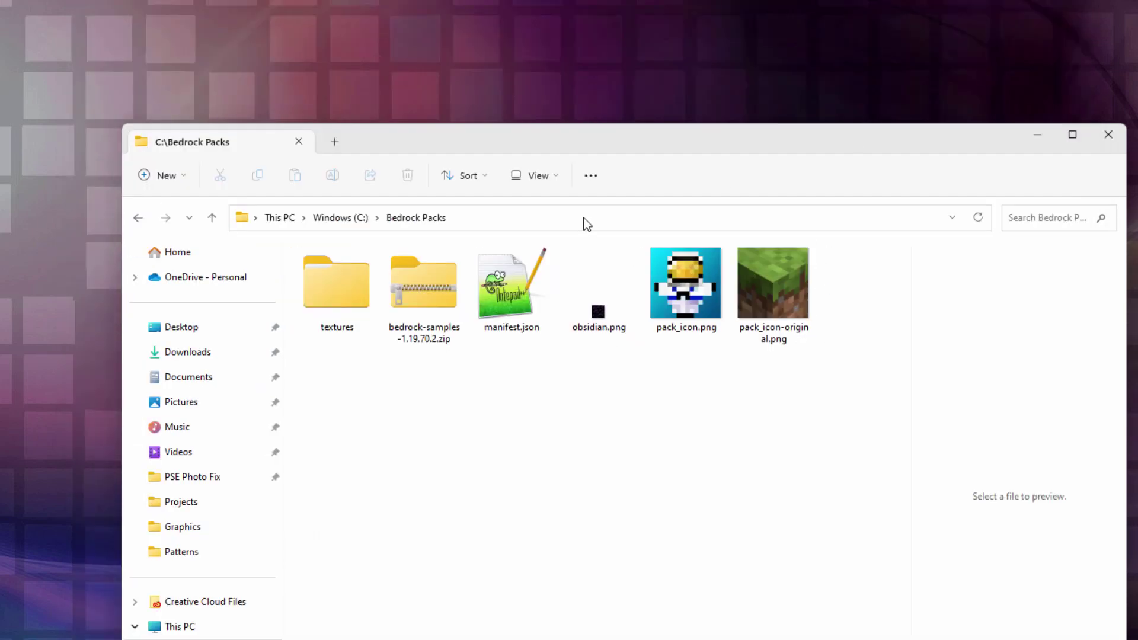
{"action": "left_click", "coordinate": [418, 324]}
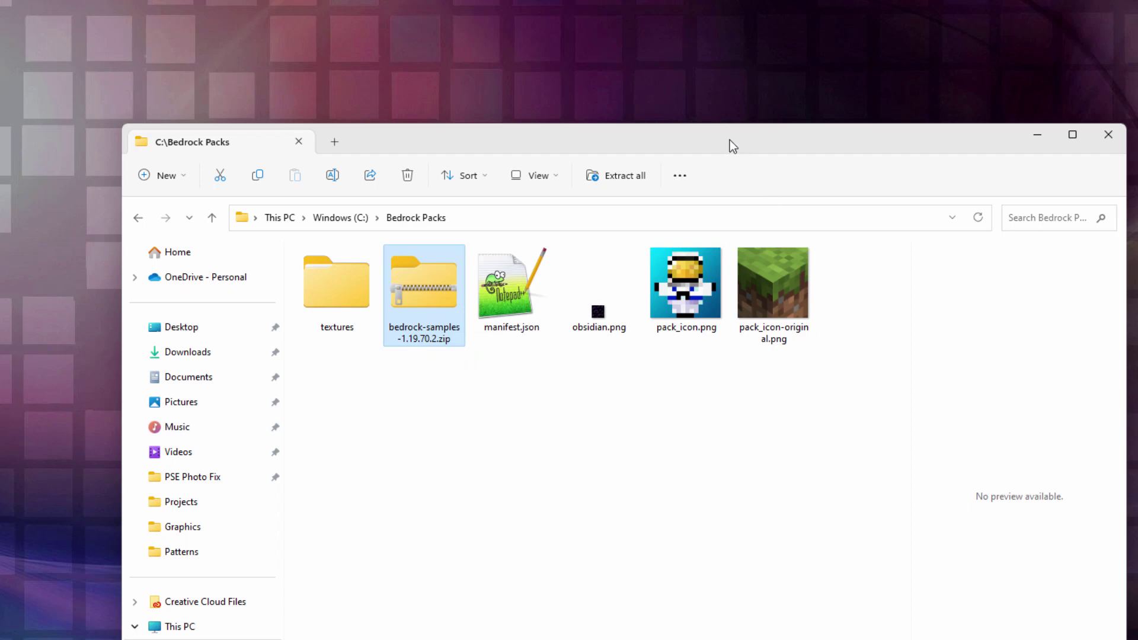
{"action": "left_click_drag", "start_coordinate": [730, 140], "coordinate": [770, 78]}
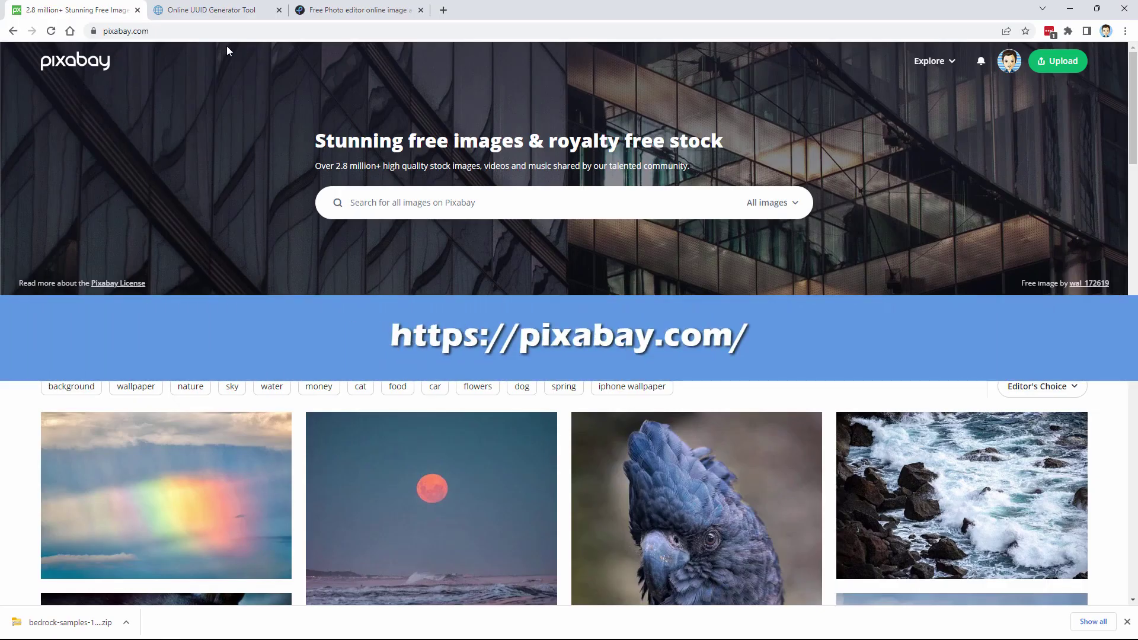
- Search Pixabay Illustrations for 'repeating pattern' using the search suggestion
{"action": "left_click", "coordinate": [216, 32]}
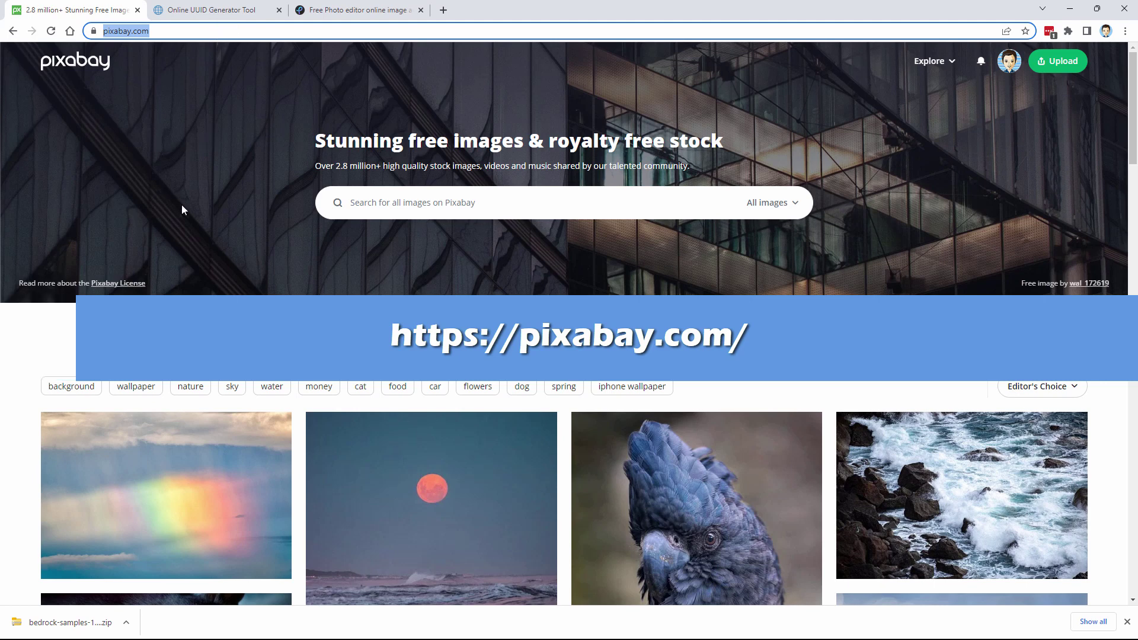
{"action": "left_click", "coordinate": [468, 201]}
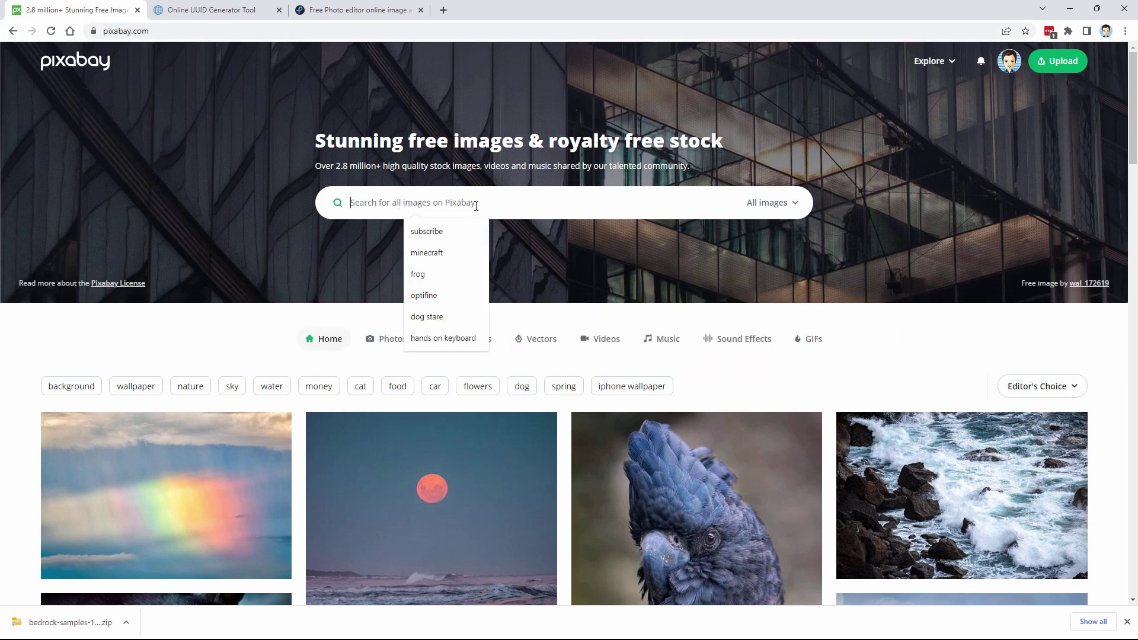
{"action": "left_click", "coordinate": [763, 204]}
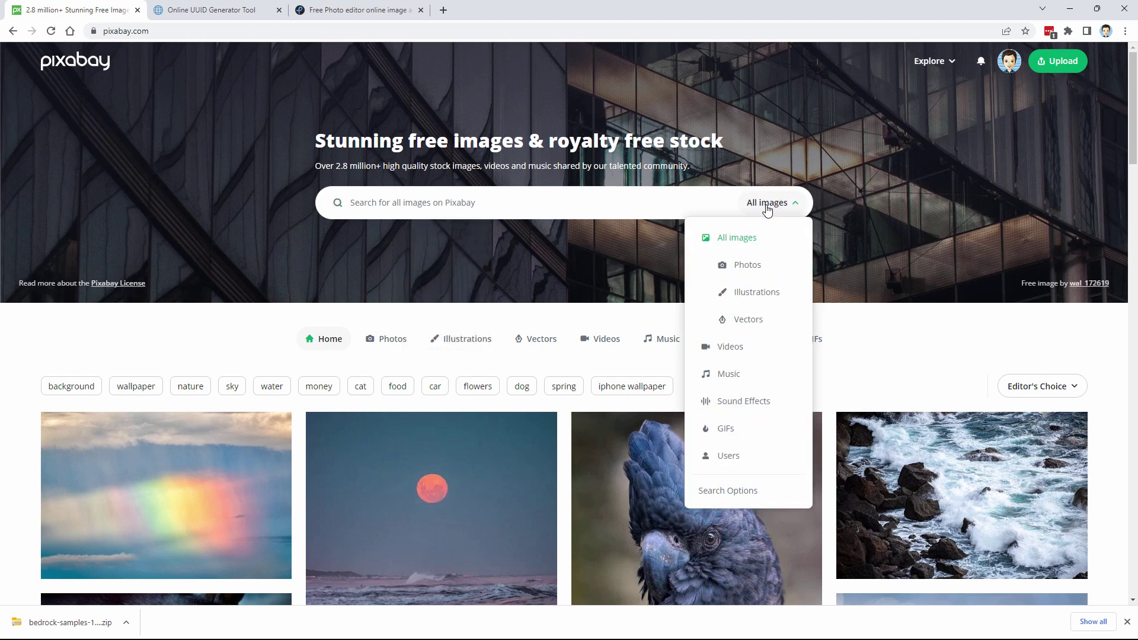
{"action": "left_click", "coordinate": [762, 292]}
{"action": "left_click", "coordinate": [586, 204]}
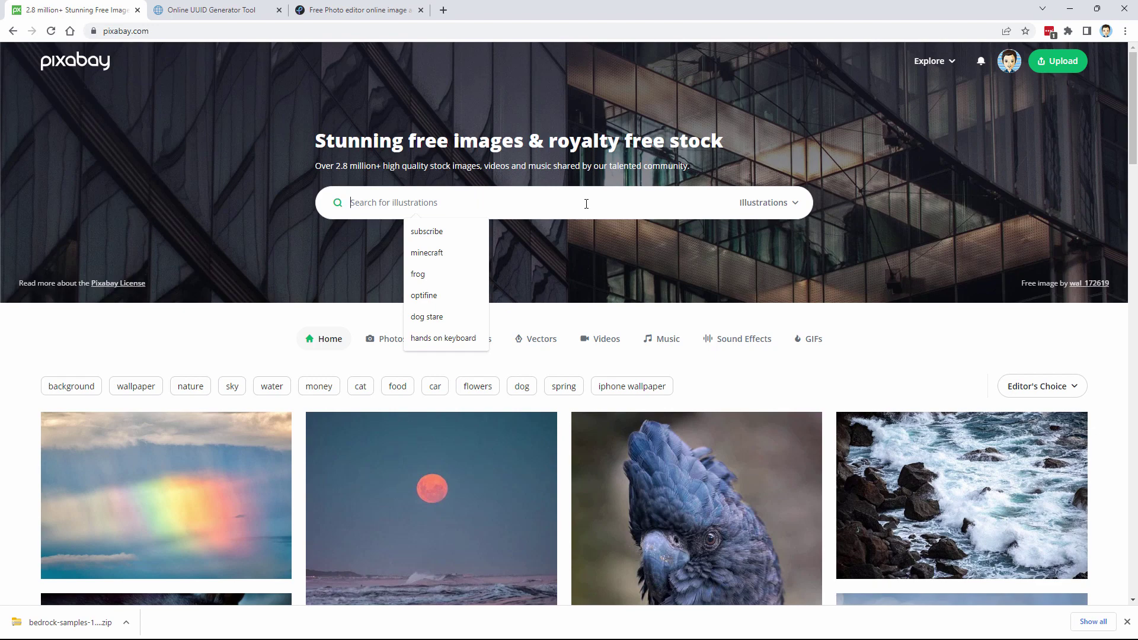
{"action": "type", "text": "repeating"}
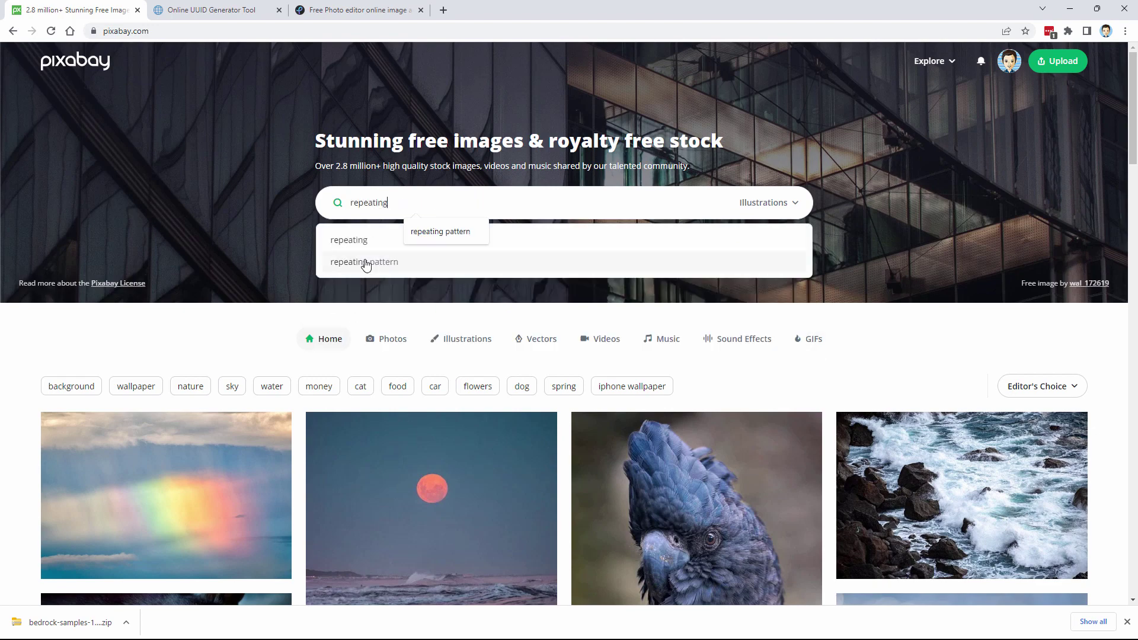
{"action": "left_click", "coordinate": [365, 262]}
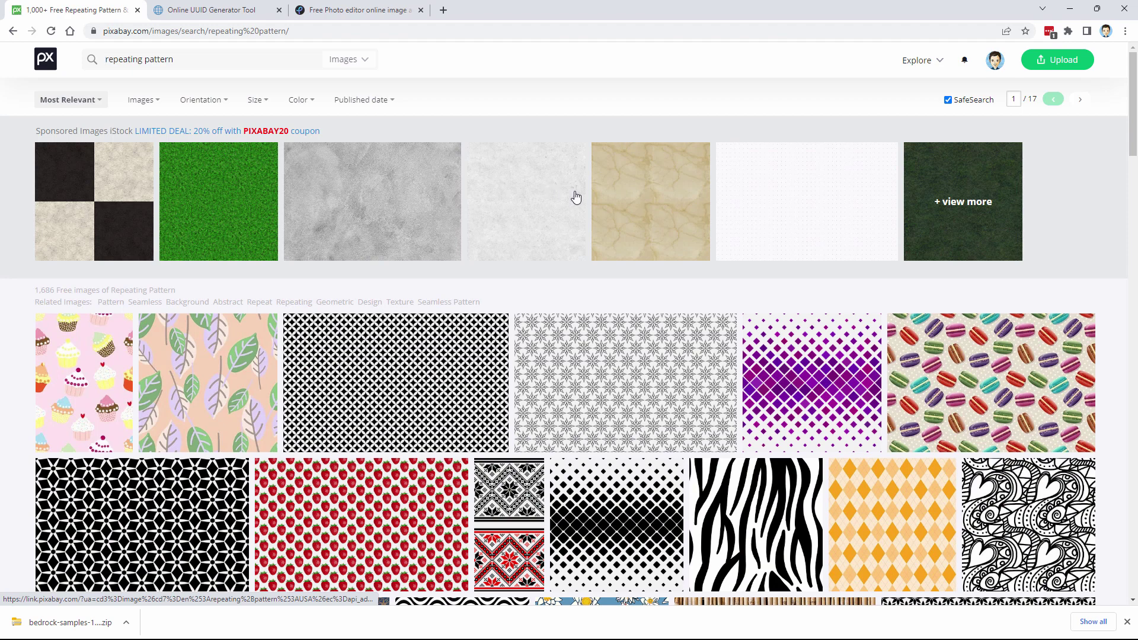